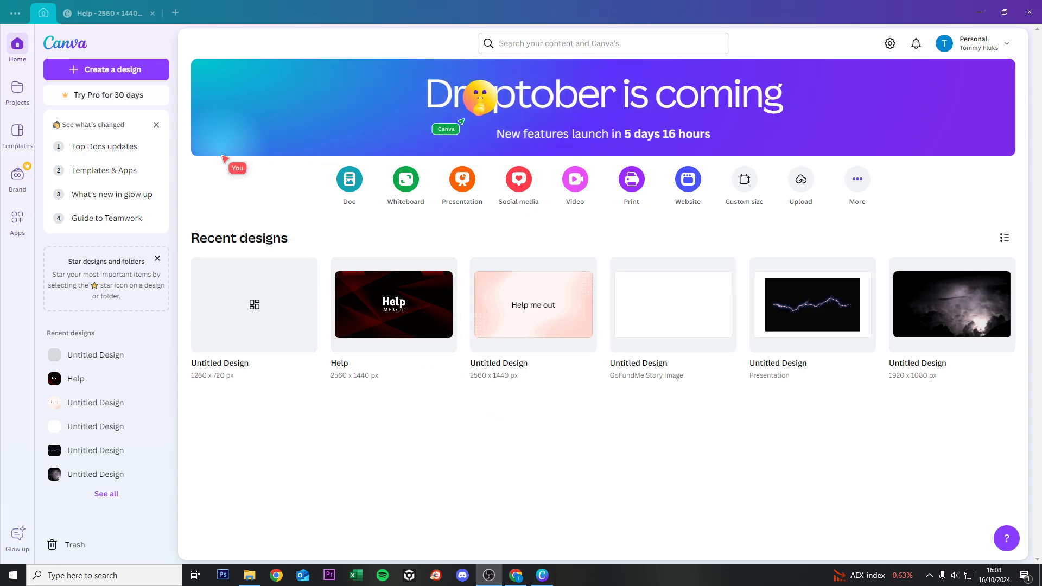
Create a new custom-size Canva design of 1280 × 720 px.
left_click(116, 71)
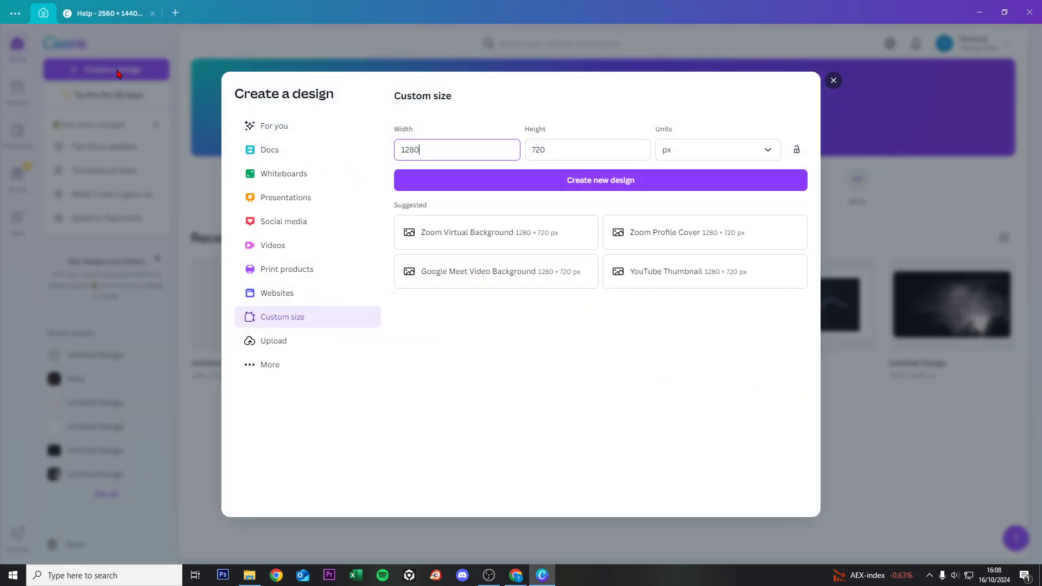
left_click(307, 321)
left_click(458, 150)
left_click(592, 149)
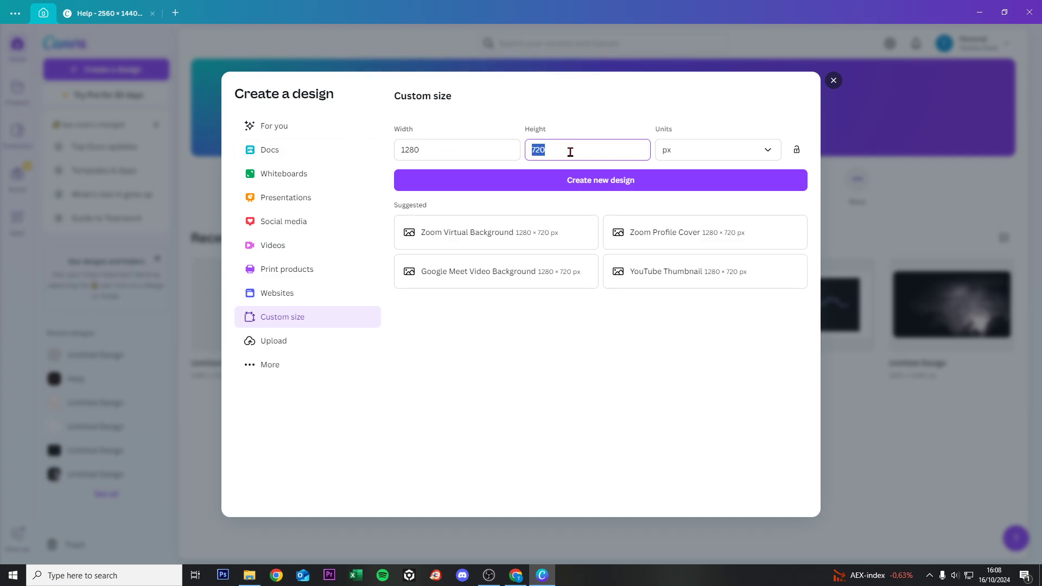
left_click(627, 183)
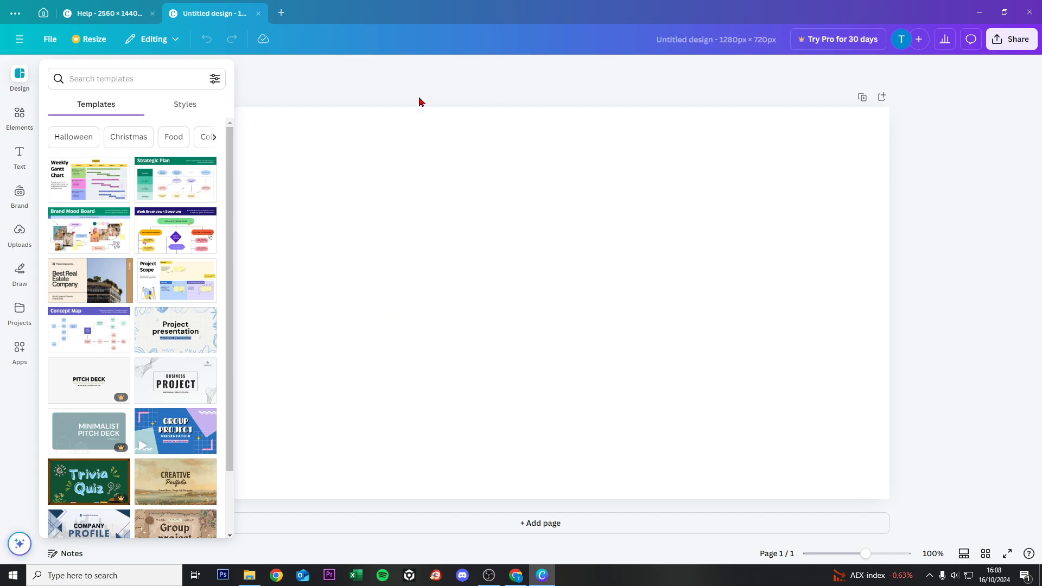
Add the purple 'business' over black 'SOLUTIONS' font combination and select the 'business' heading.
left_click(23, 157)
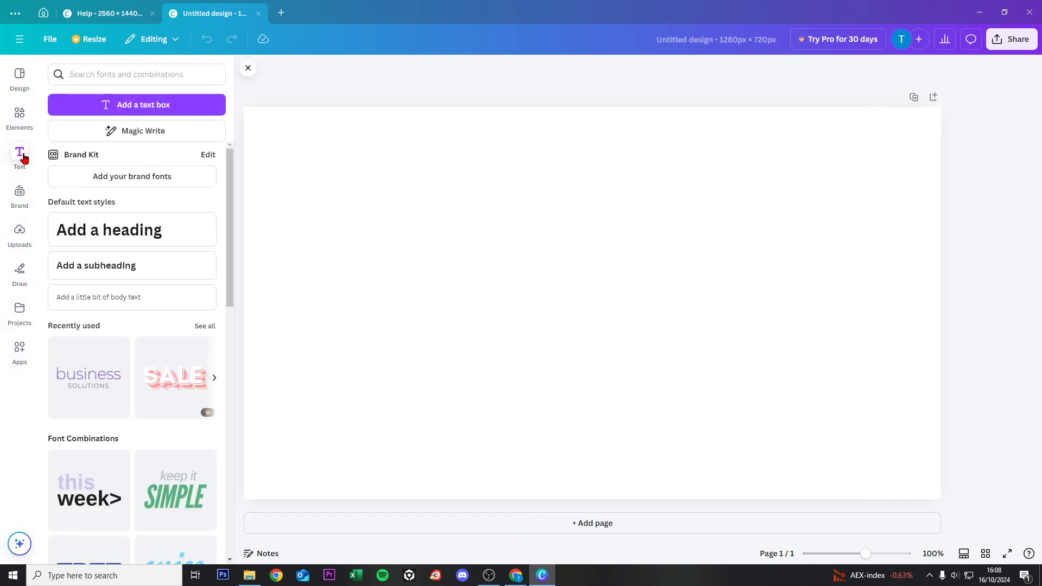
scroll(163, 269, "down", 4)
scroll(165, 267, "down", 2)
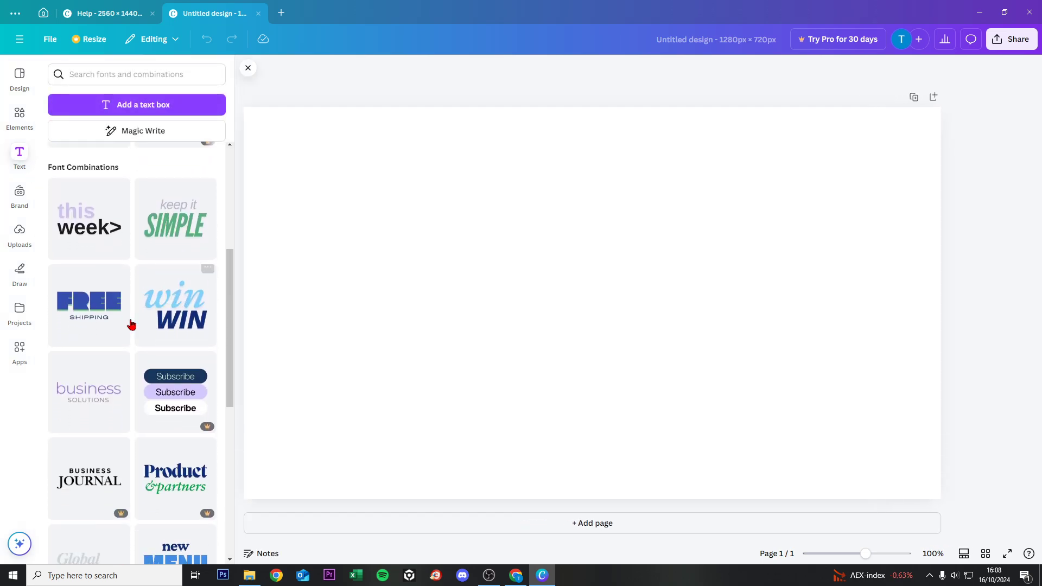
left_click(105, 403)
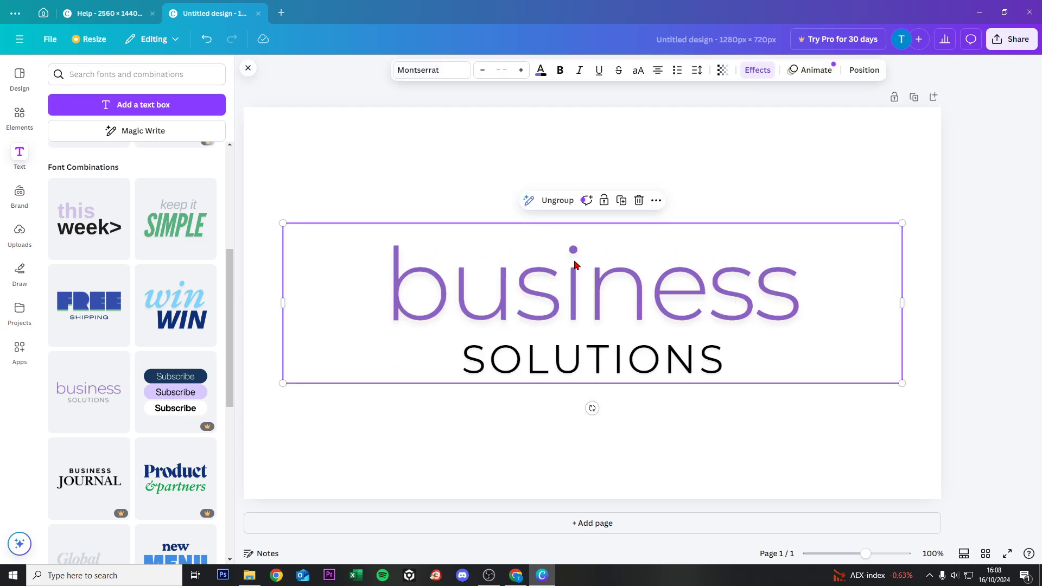
left_click(592, 294)
Replace the 'business' heading text with 'Eating in London'.
double_click(593, 291)
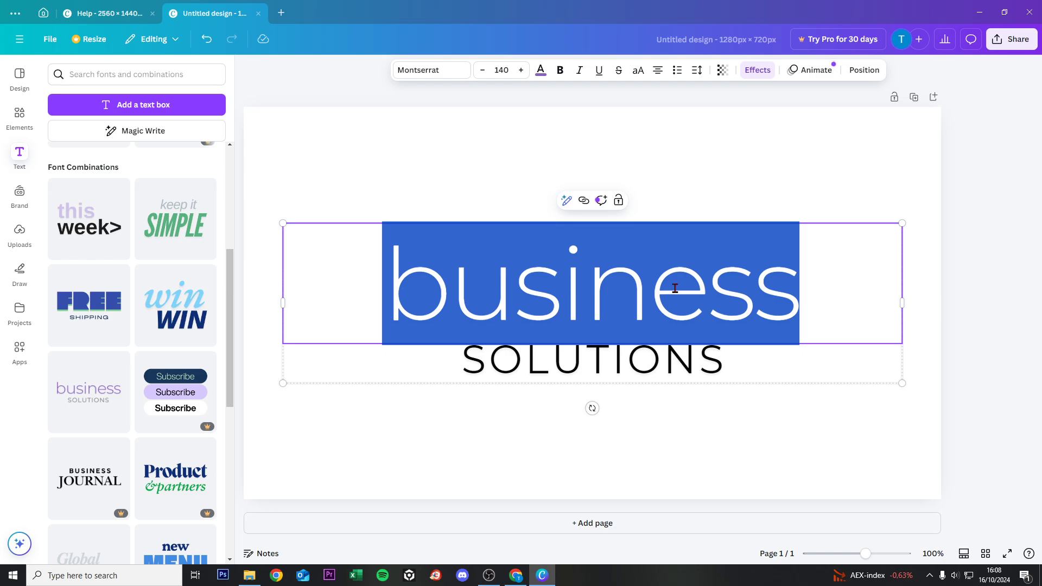
type("E")
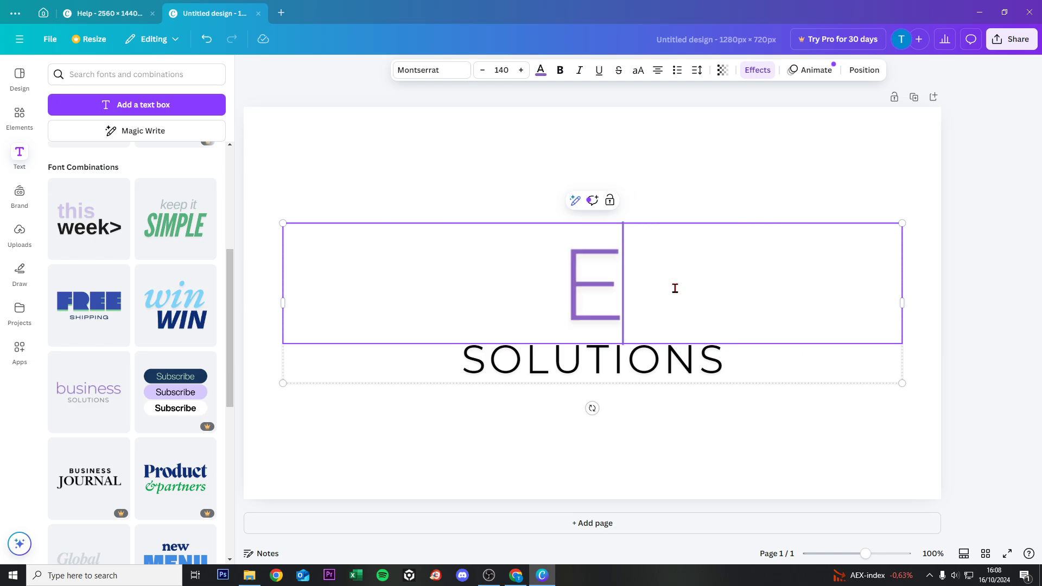
type("at Vlo")
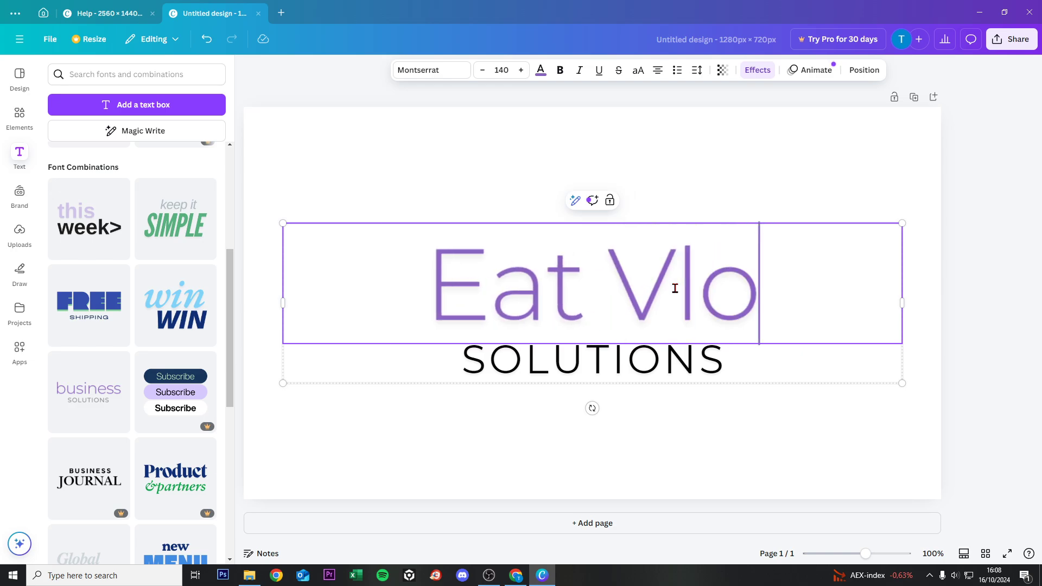
key("BackSpace")
key("BackSpace")
key("BackSpace")
key("BackSpace")
type("ing in London")
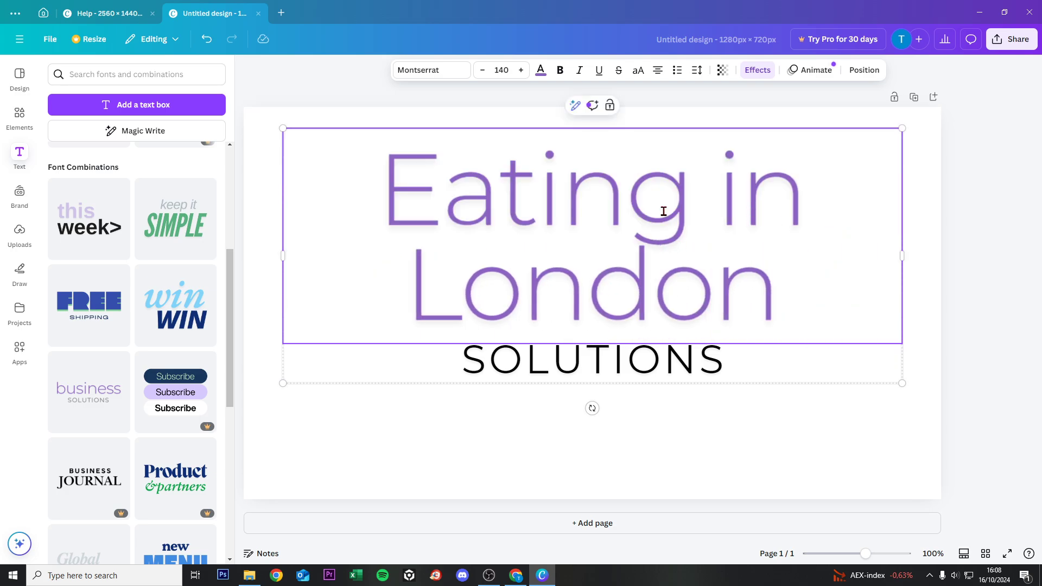
Set the 'Eating in London' heading to font size 42.
key("ctrl+a")
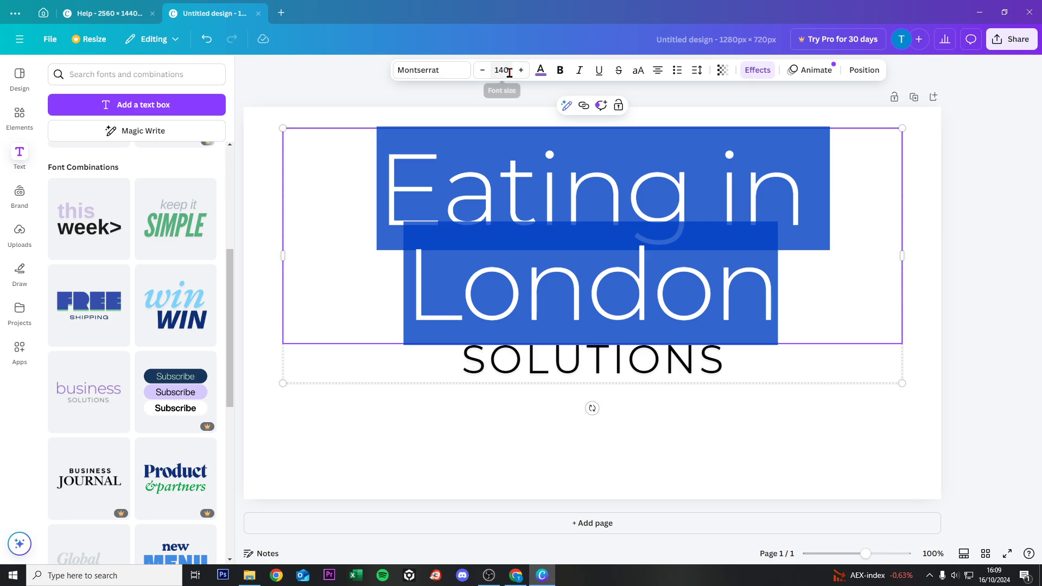
left_click(501, 70)
left_click(497, 358)
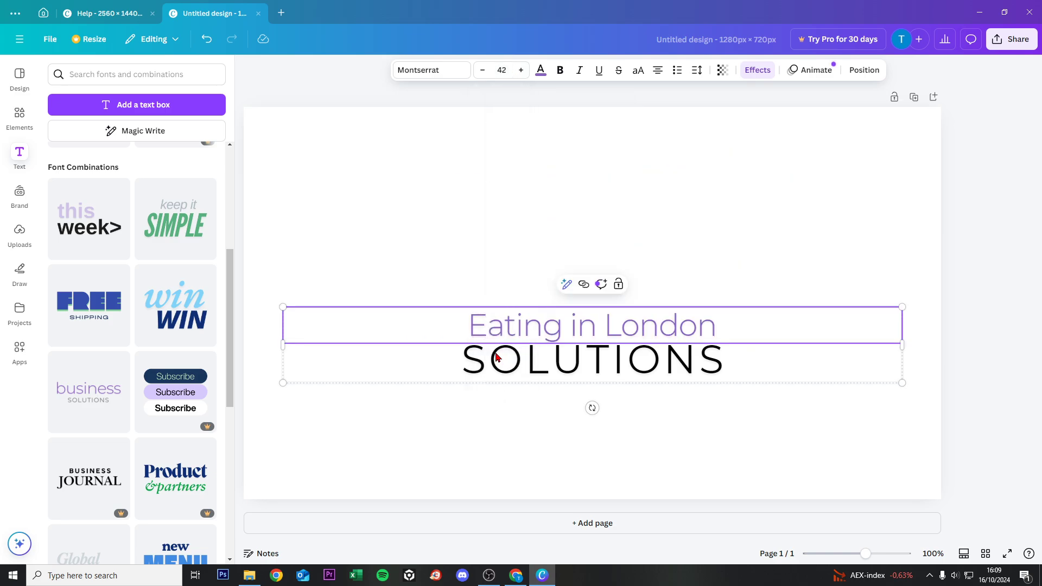
Replace the word 'SOLUTIONS' with 'VLOG #1'.
left_click(709, 354)
left_click(728, 360)
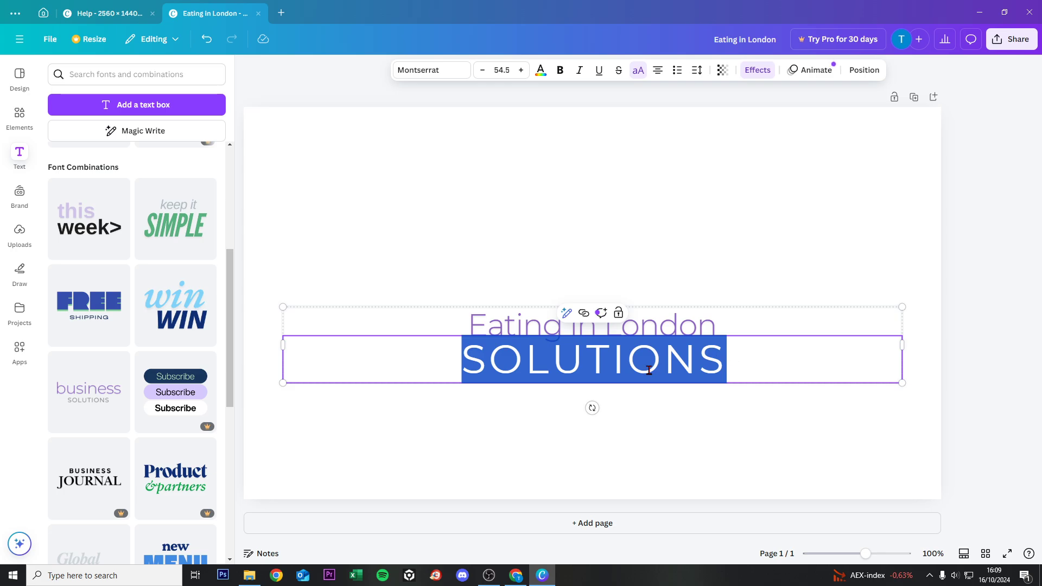
type("VLOG ")
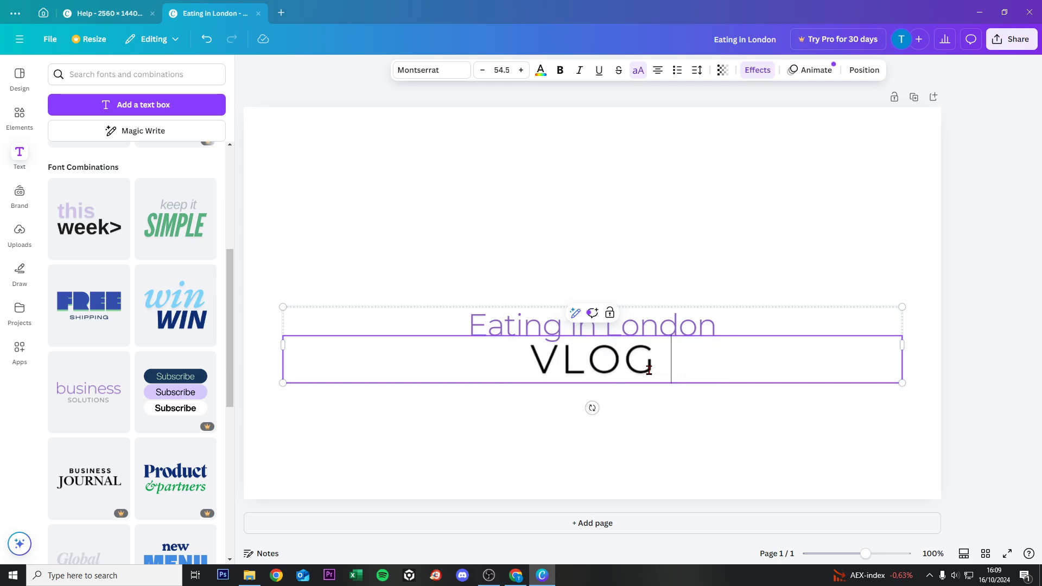
type("#1")
left_click(329, 217)
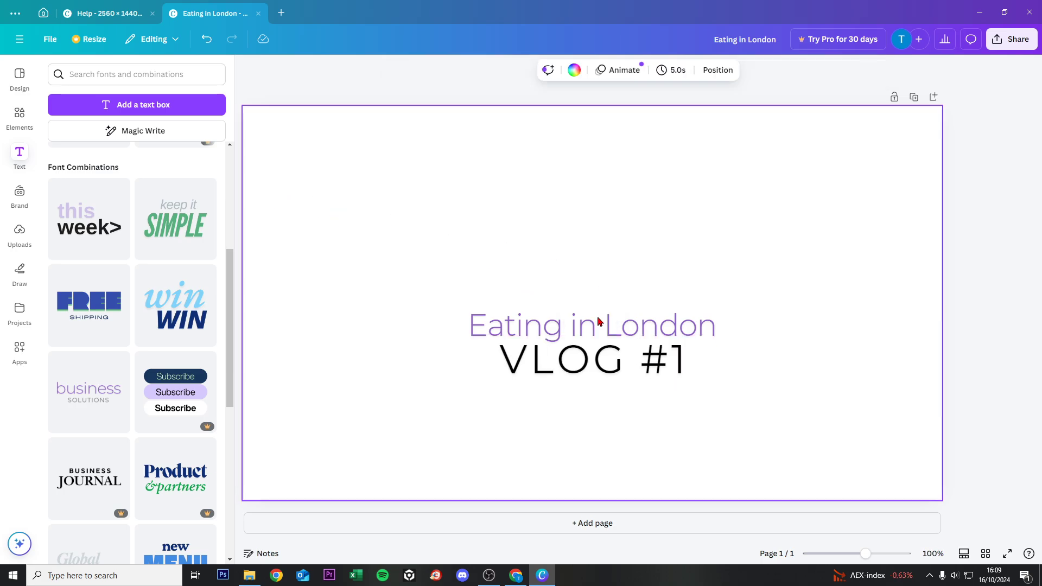
Check the title group and each of its lines, then deselect everything.
left_click(620, 363)
left_click(736, 334)
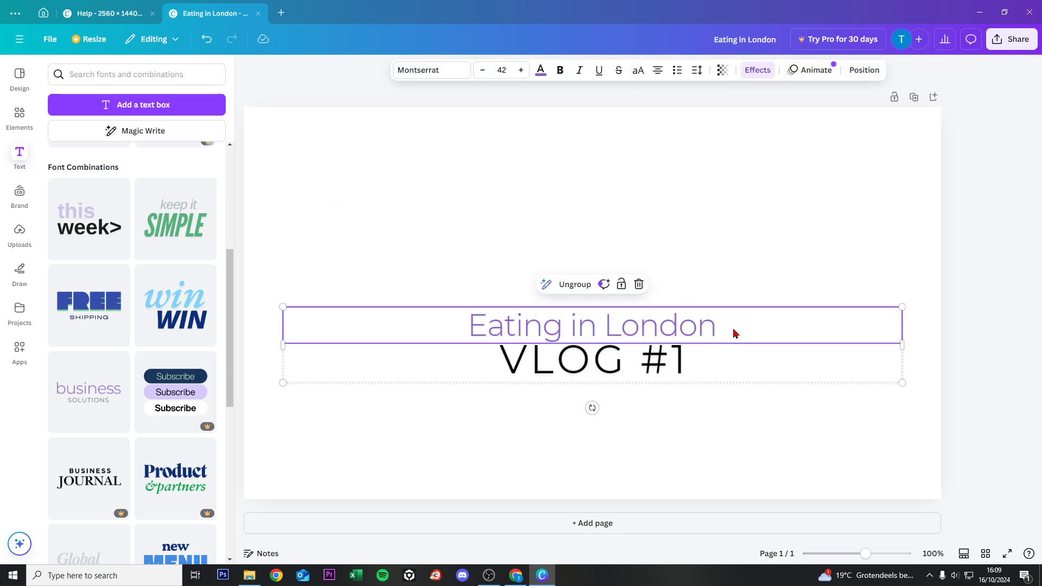
left_click(321, 353)
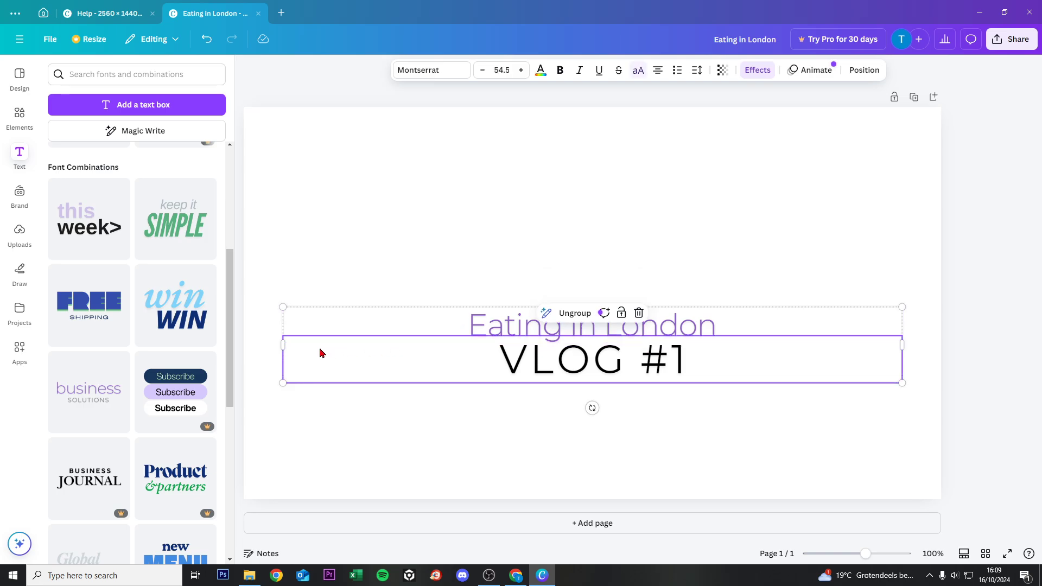
left_click(533, 430)
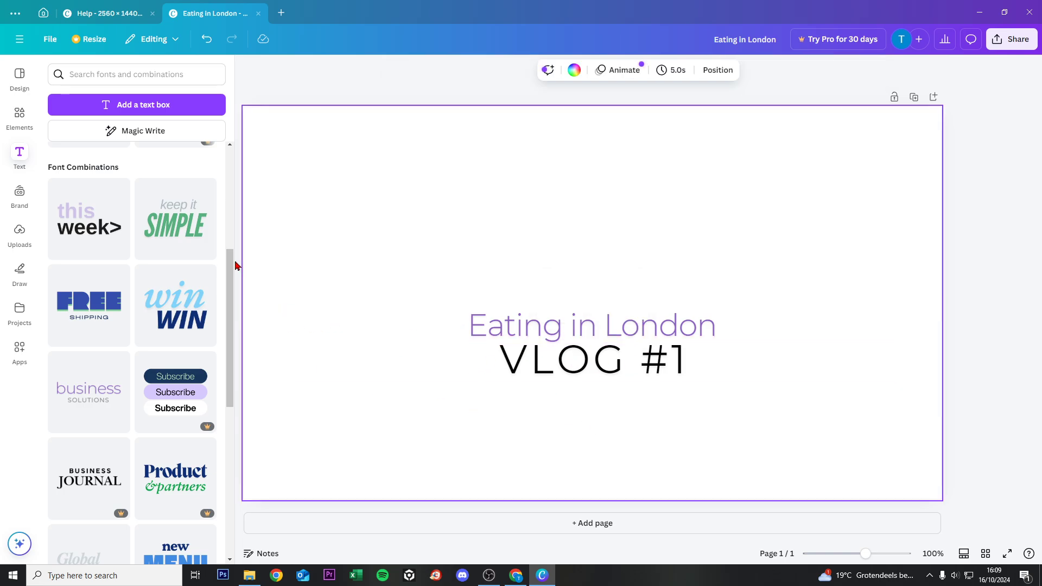
Move the 'Eating in London / VLOG #1' title group toward the page's lower left.
left_click_drag(561, 335, 352, 435)
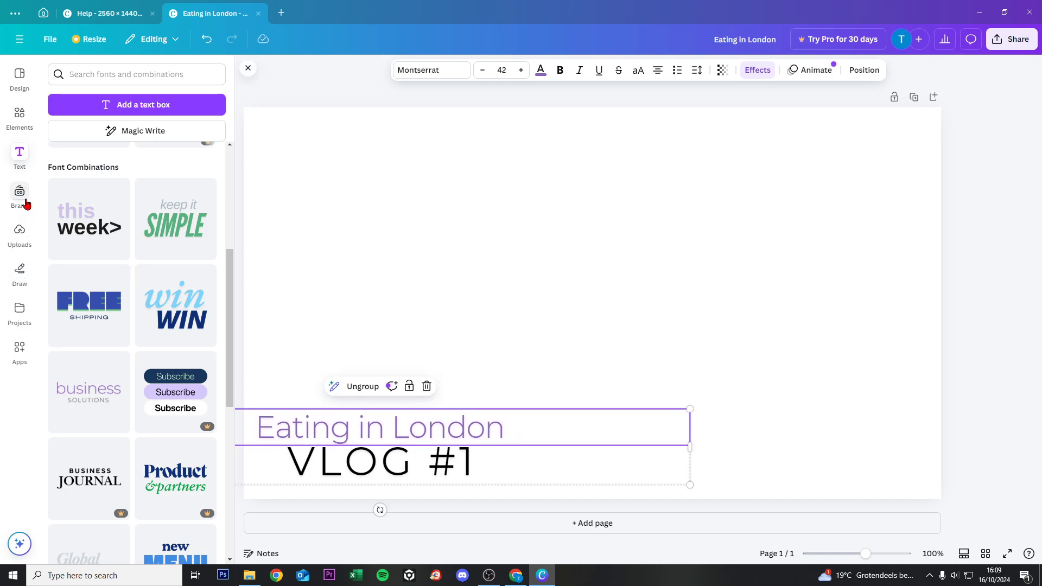
In a new Chrome tab, search Google for 'nice food in london'.
left_click(516, 575)
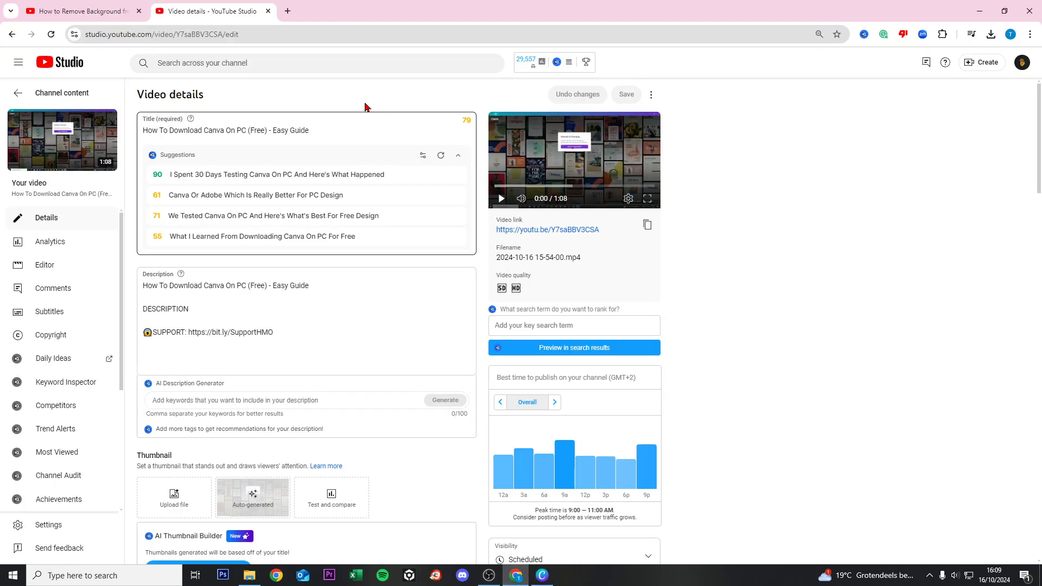
left_click(288, 11)
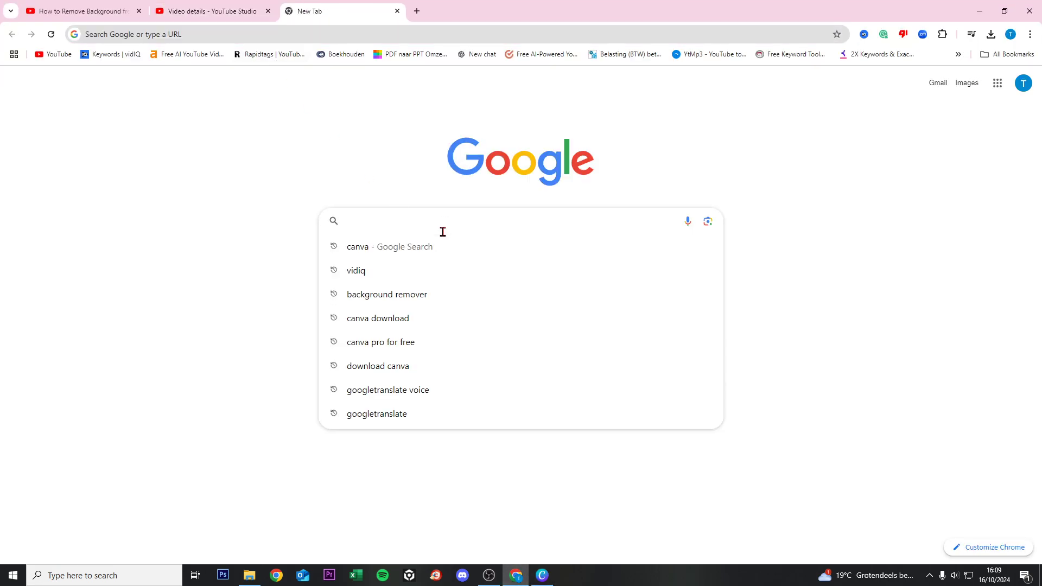
type("Nice")
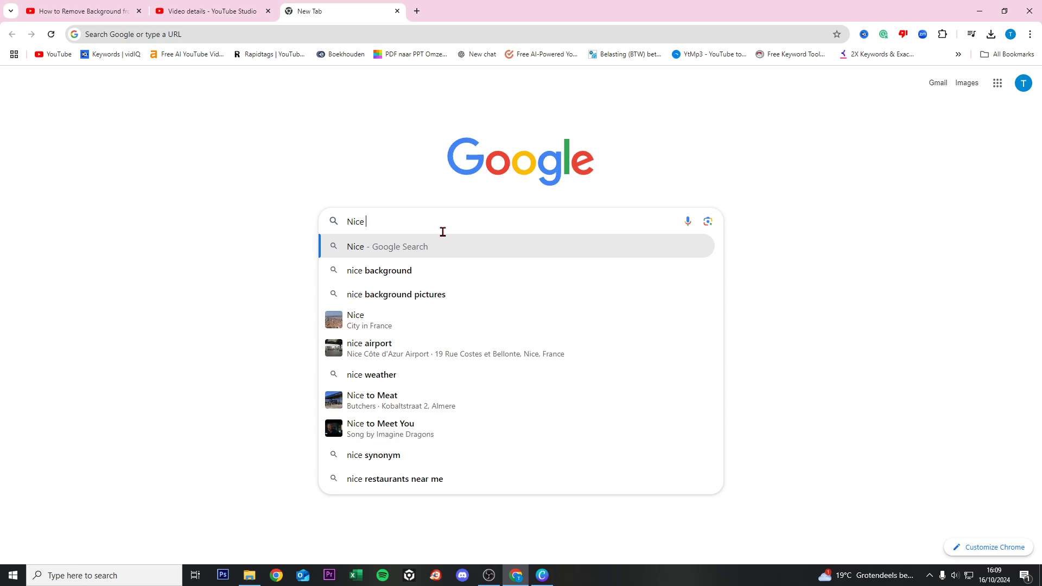
type(" food in lond")
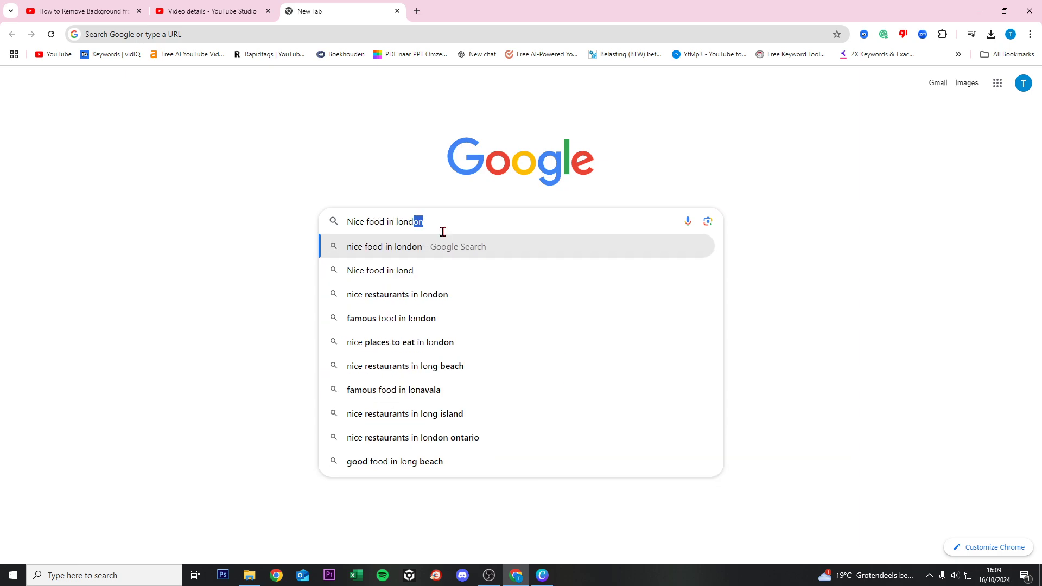
key("Return")
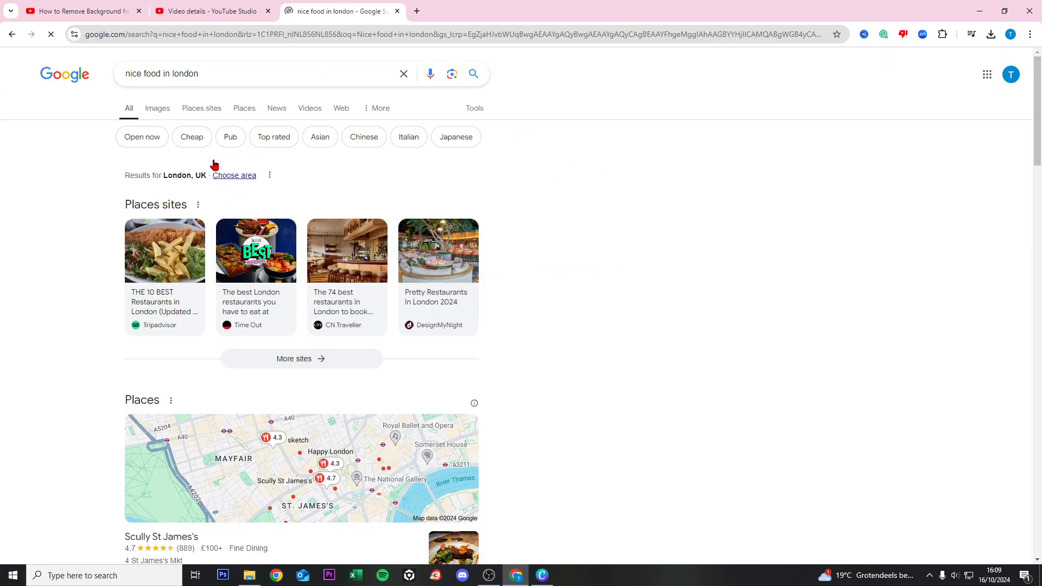
In the image results, preview the Tripadvisor full English breakfast photo and bring up its menu.
left_click(157, 108)
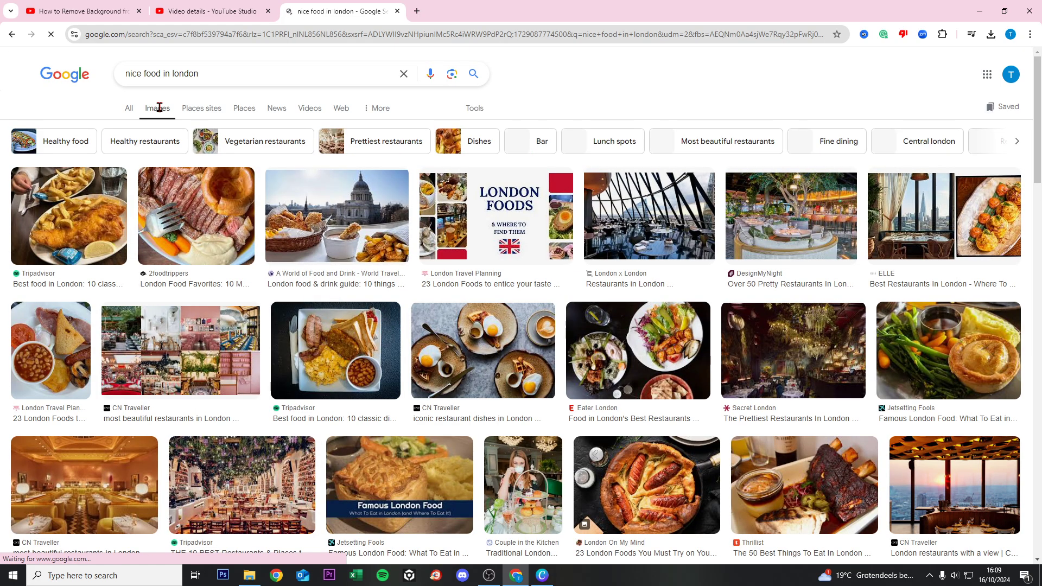
scroll(361, 279, "down", 3)
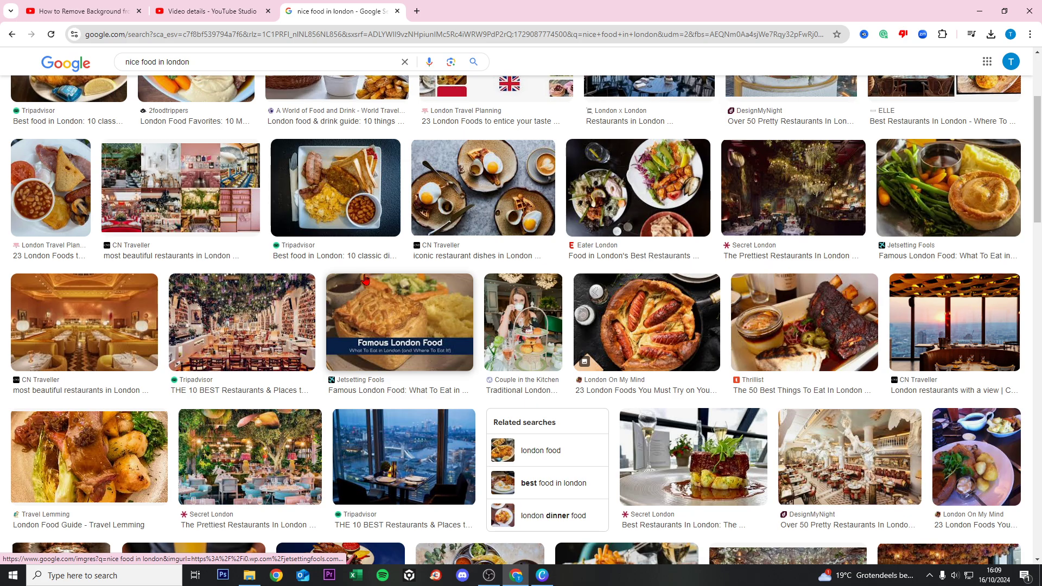
scroll(365, 280, "down", 1)
left_click(348, 136)
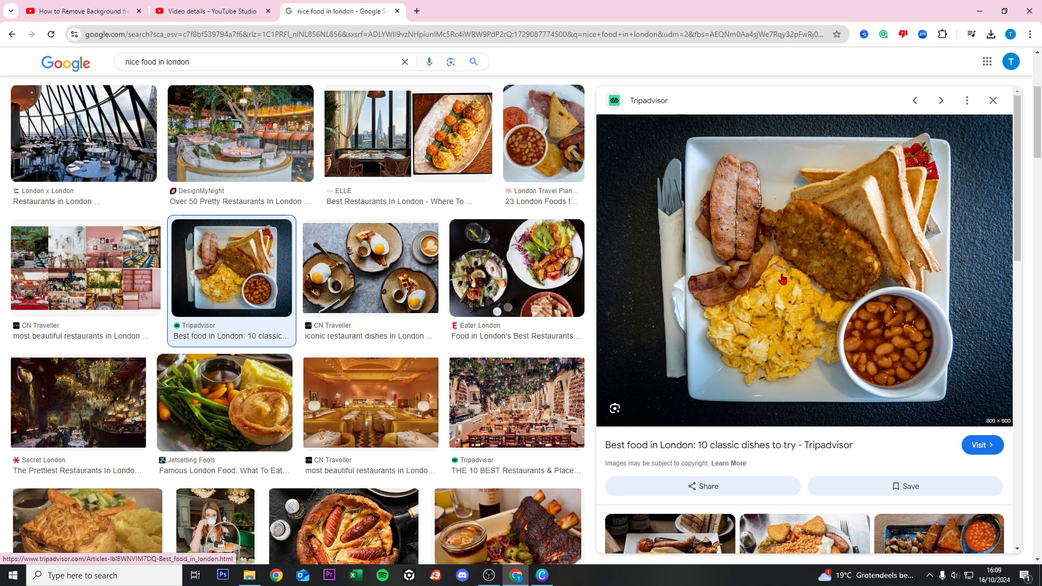
right_click(783, 279)
Save the breakfast photo to the Desktop as 'Food in london.jpg'.
left_click(867, 436)
left_click(51, 82)
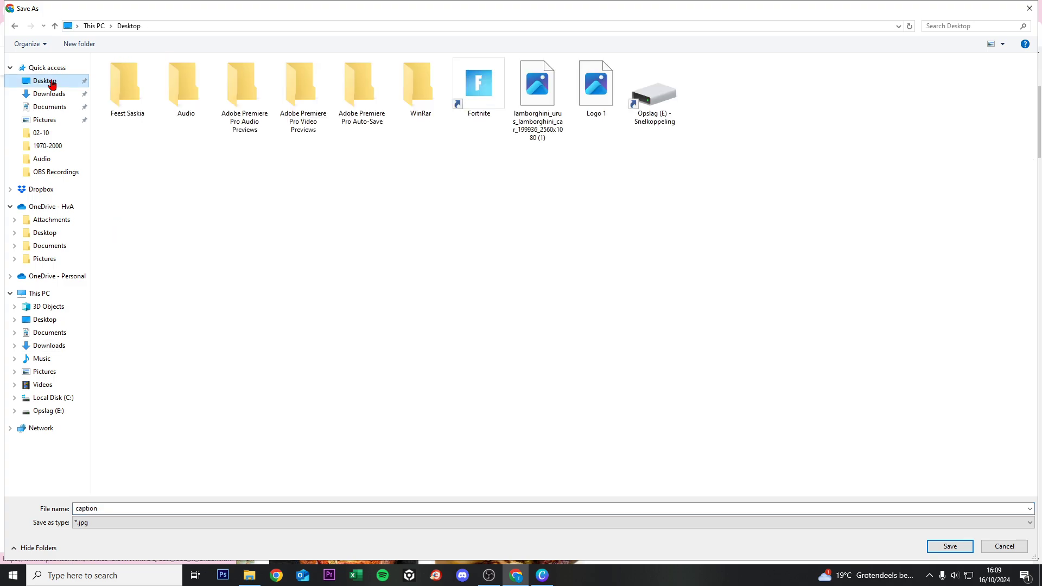
left_click(809, 507)
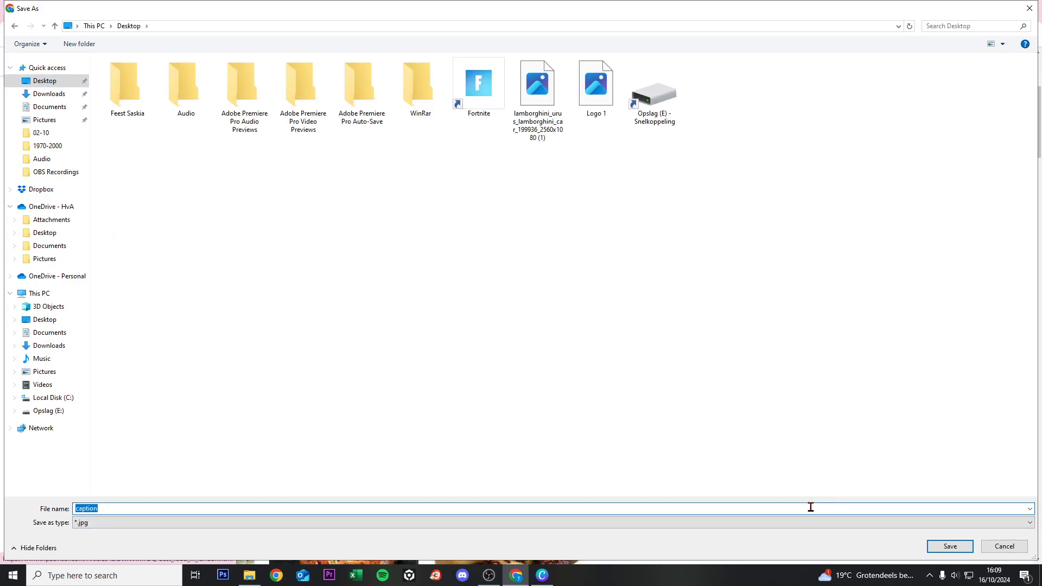
type("Food in london")
key("Return")
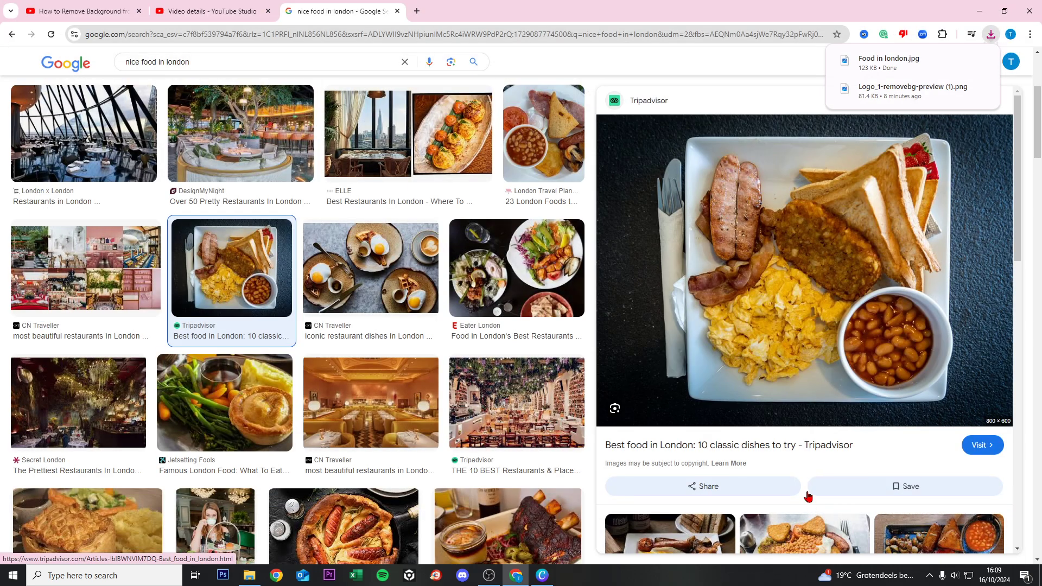
Back in Canva, upload 'Food in london' from the Desktop.
left_click(542, 575)
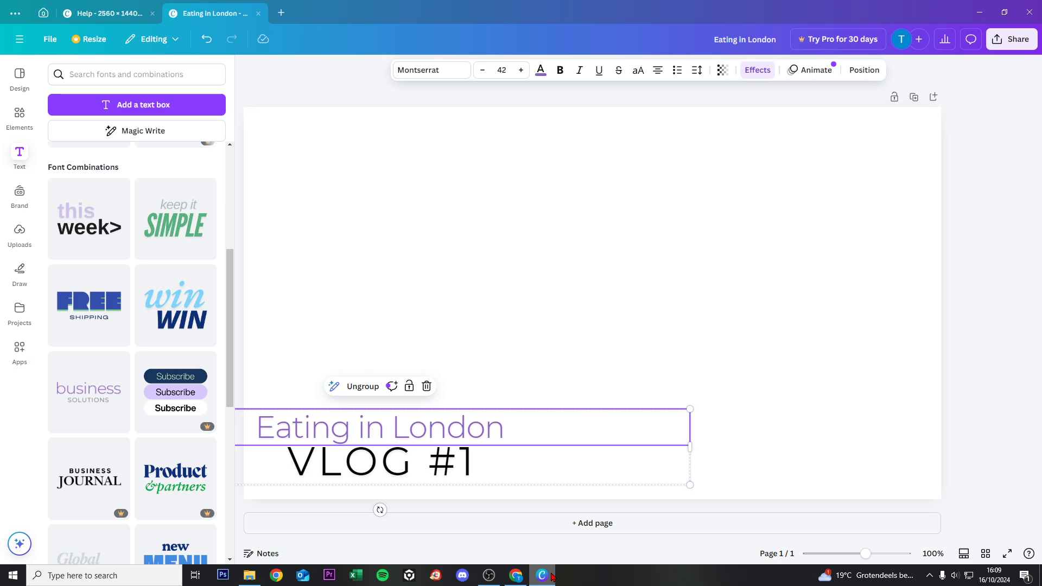
left_click(20, 231)
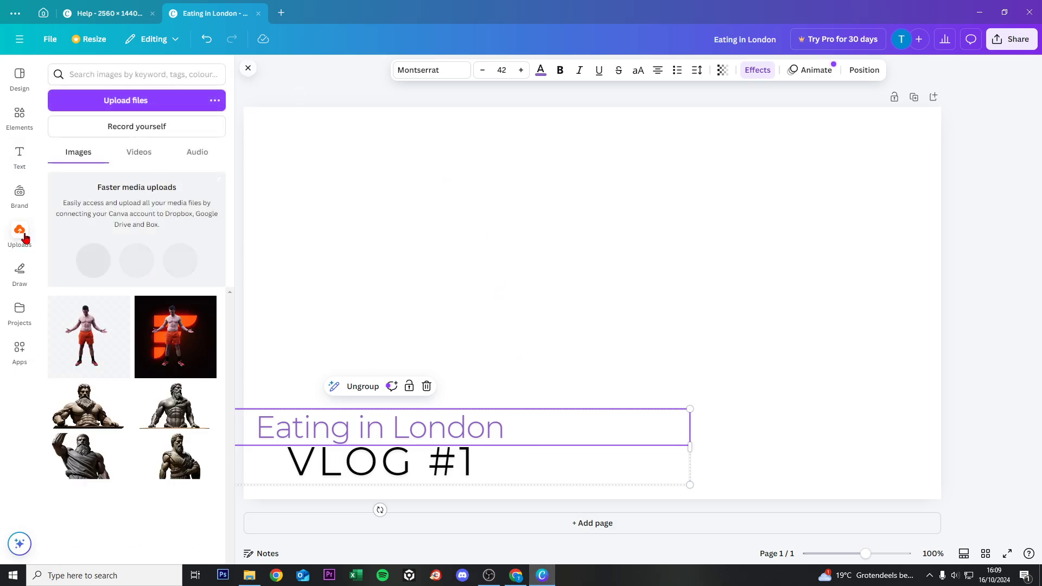
left_click(155, 102)
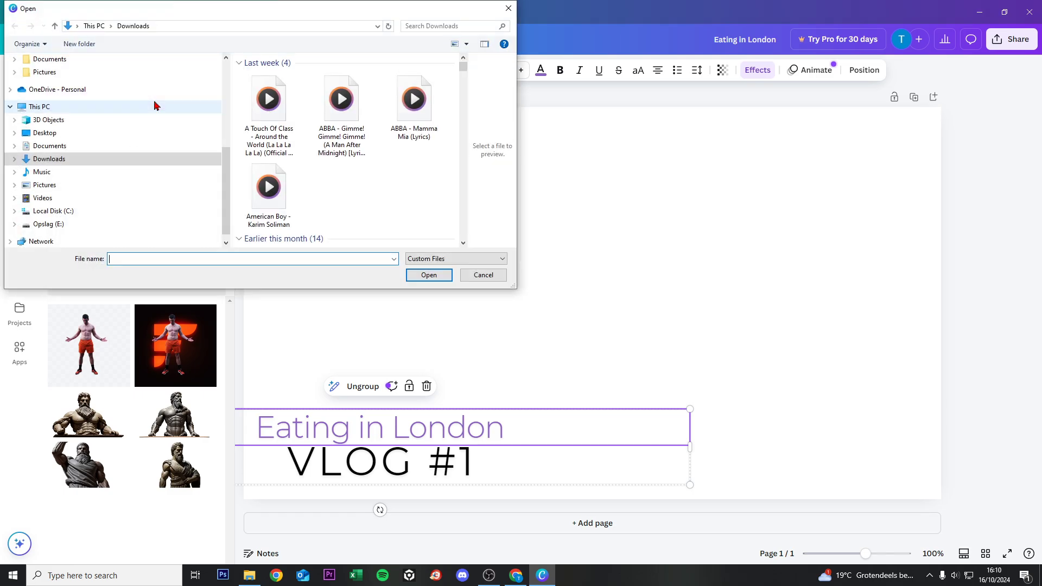
left_click(59, 137)
scroll(376, 156, "down", 2)
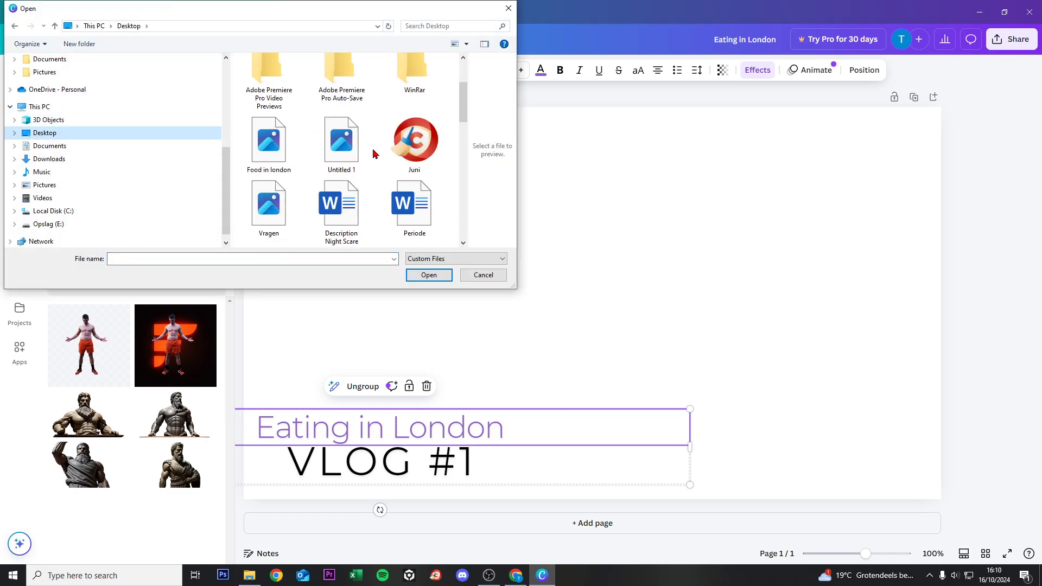
double_click(283, 160)
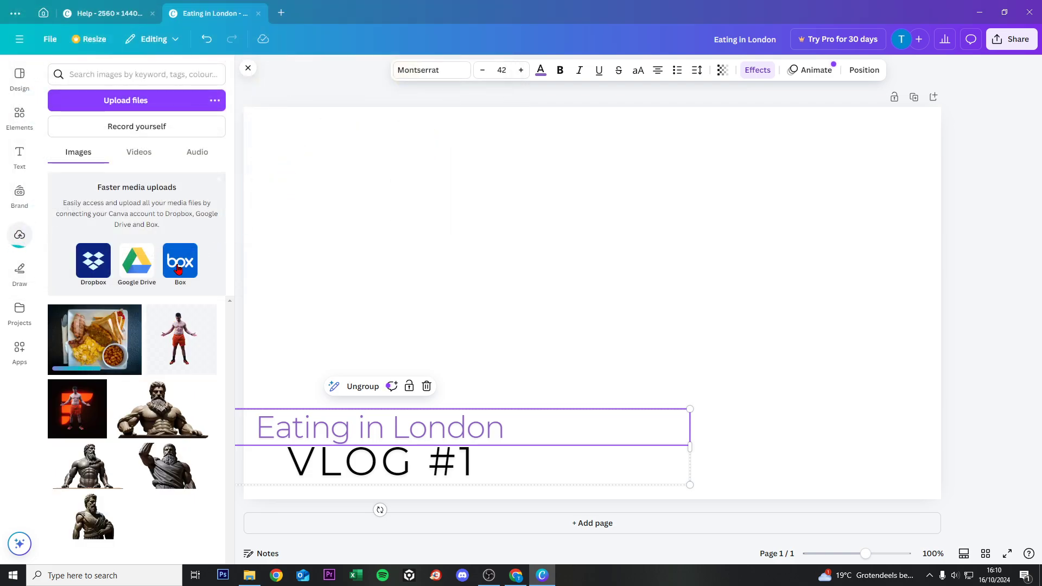
Place the breakfast photo, align it to the top-left corner and stretch it over the page.
left_click(114, 334)
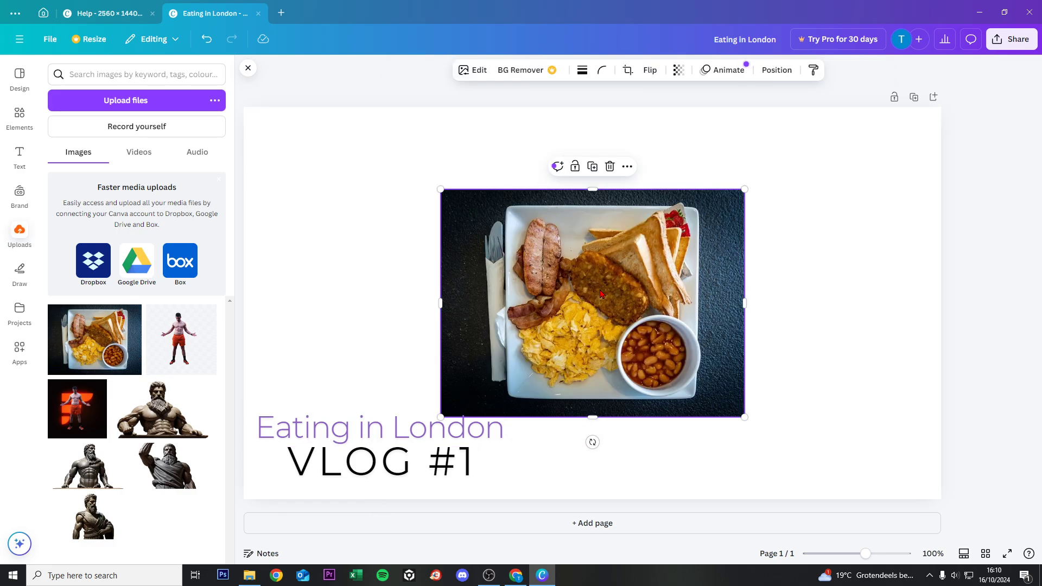
left_click_drag(600, 294, 453, 241)
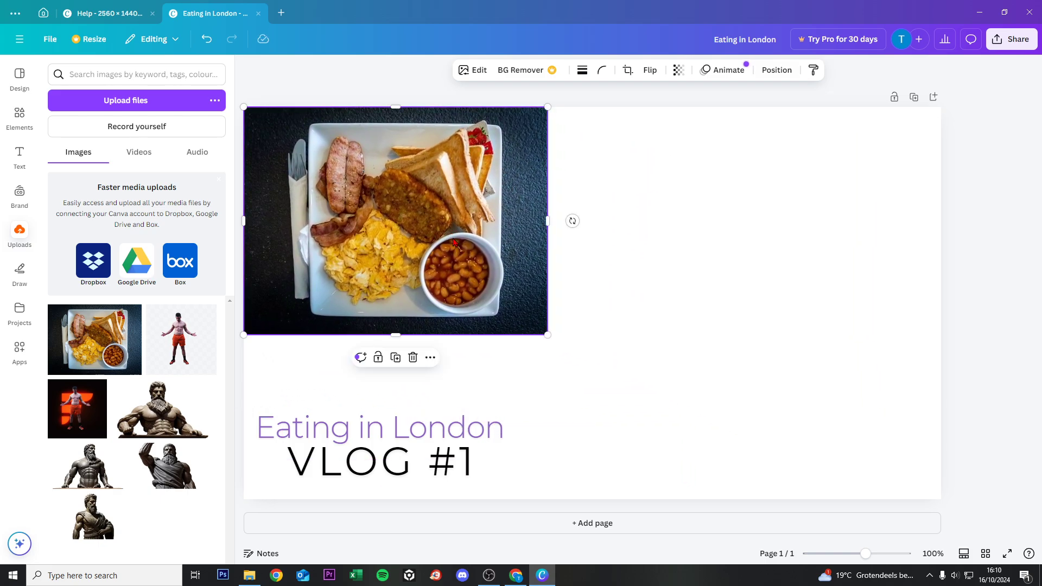
left_click_drag(545, 332, 1011, 535)
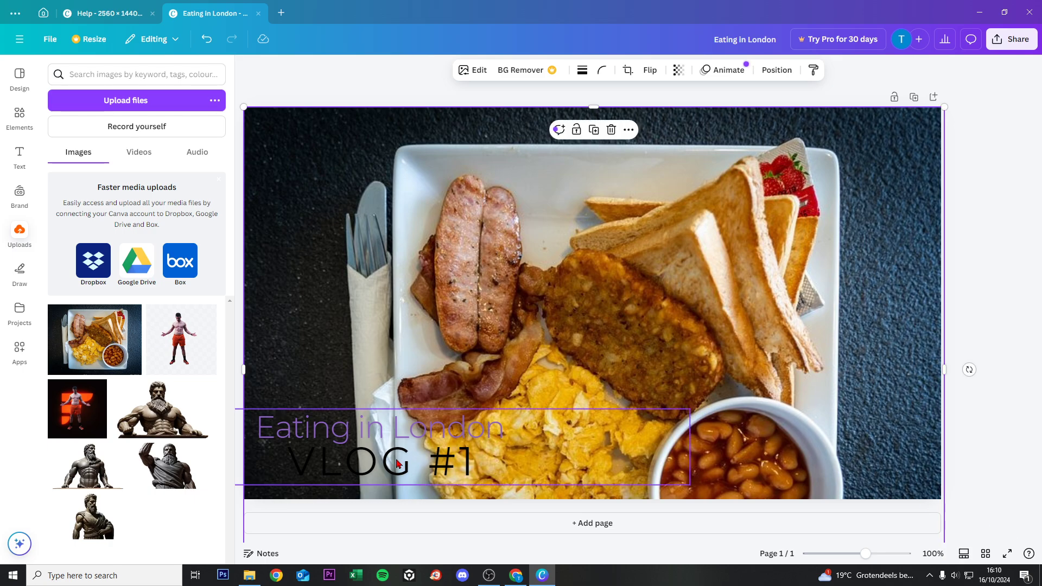
Select the whole 'VLOG #1' line and change its text colour to white.
left_click(418, 465)
left_click(474, 464)
triple_click(474, 464)
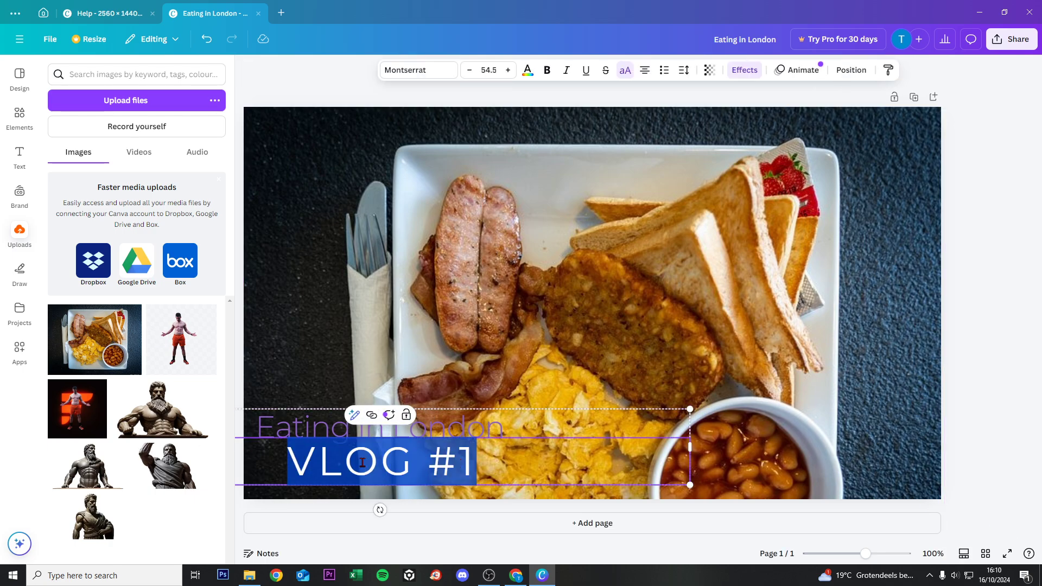
left_click(468, 463)
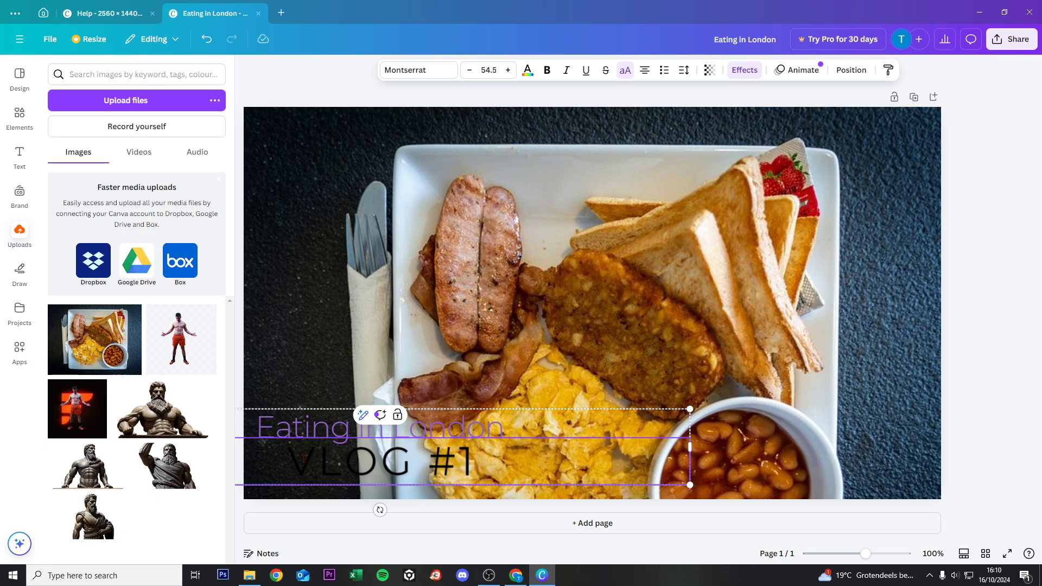
left_click_drag(304, 459, 478, 465)
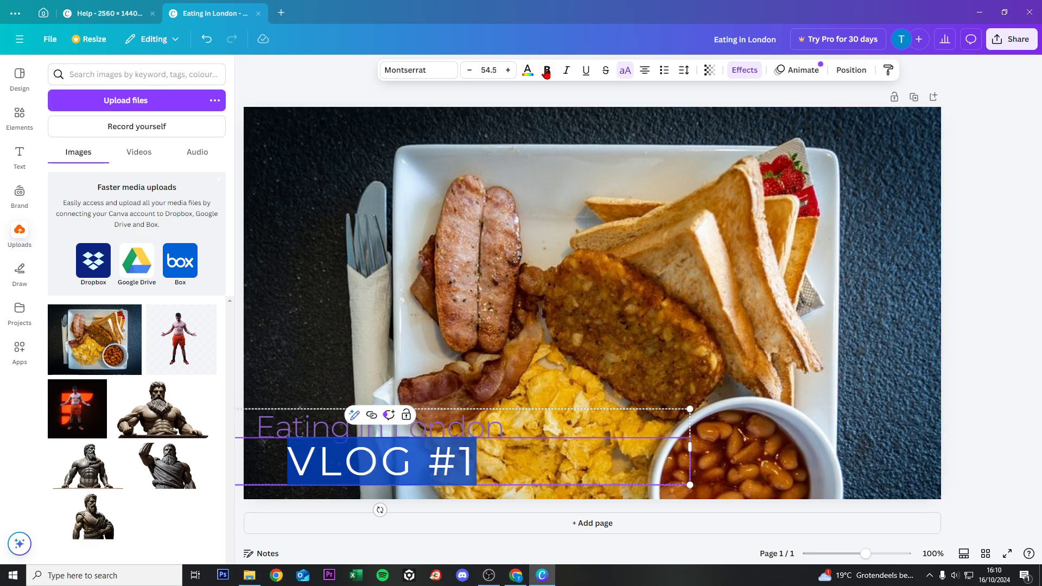
left_click(463, 460)
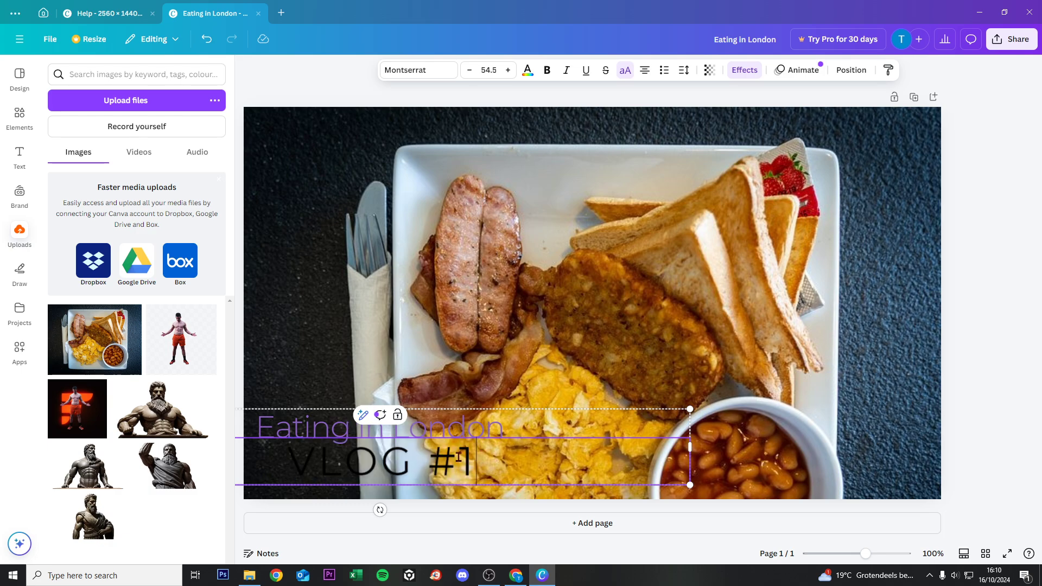
triple_click(463, 460)
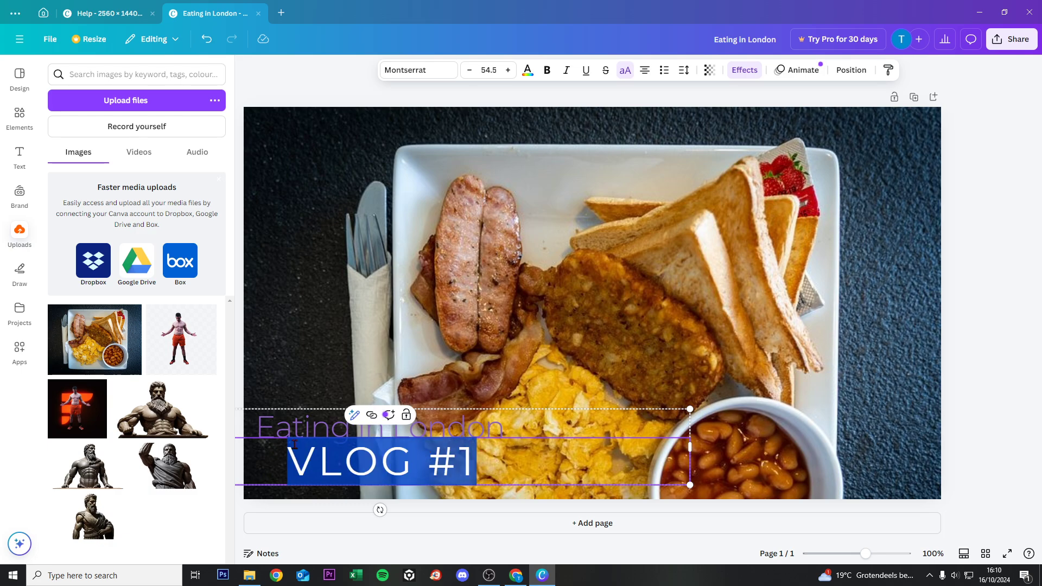
left_click(528, 72)
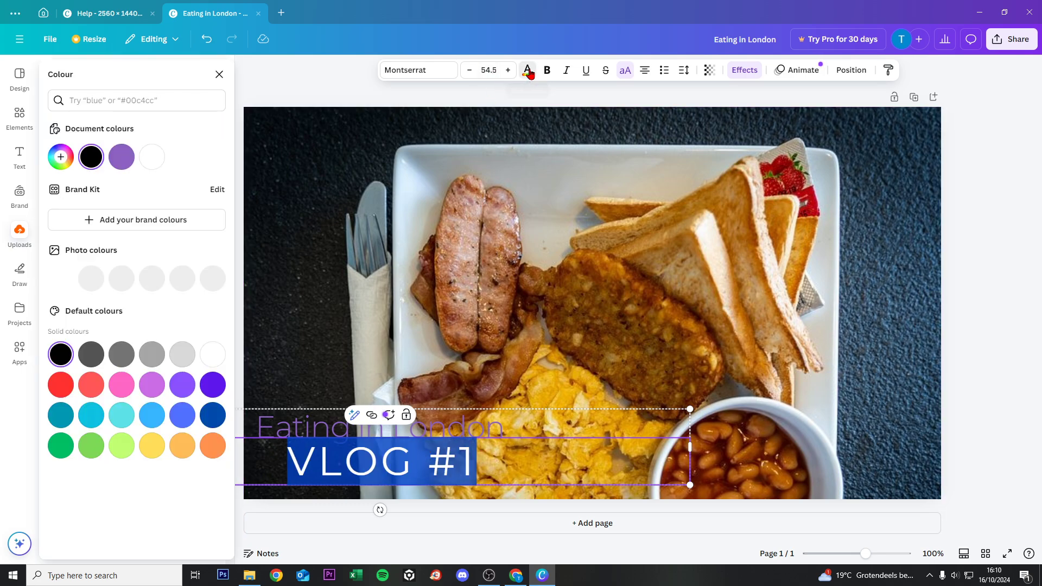
left_click(212, 354)
left_click(489, 441)
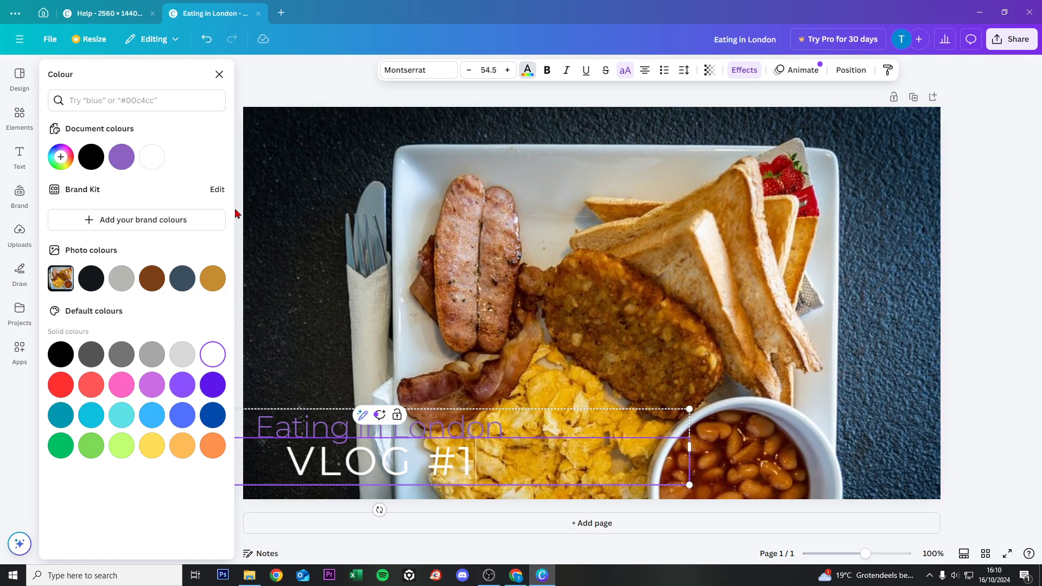
left_click(220, 75)
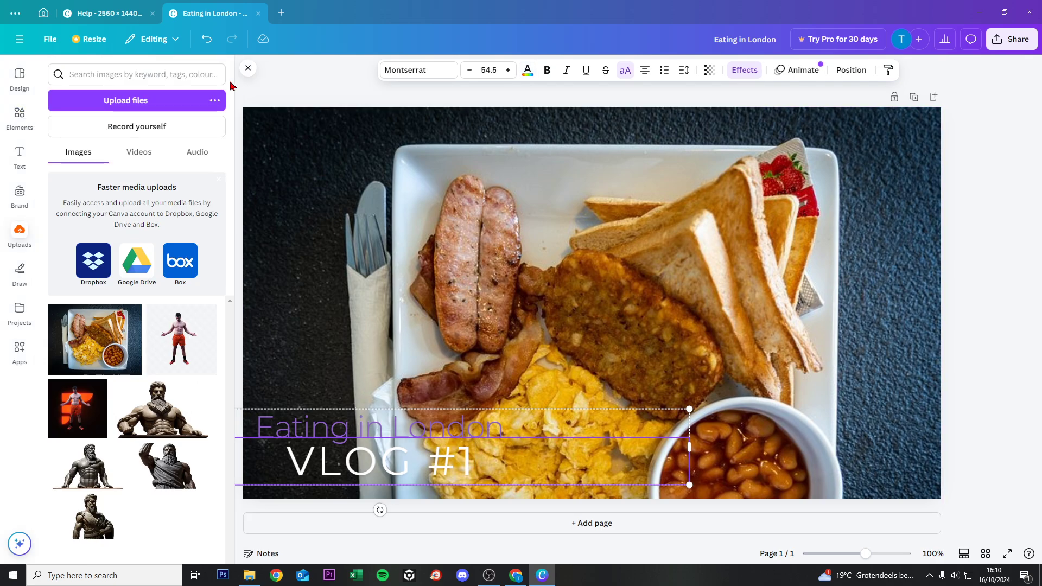
Make only 'VLOG #1' bold, keeping 'Eating in London' in regular weight.
left_click(272, 86)
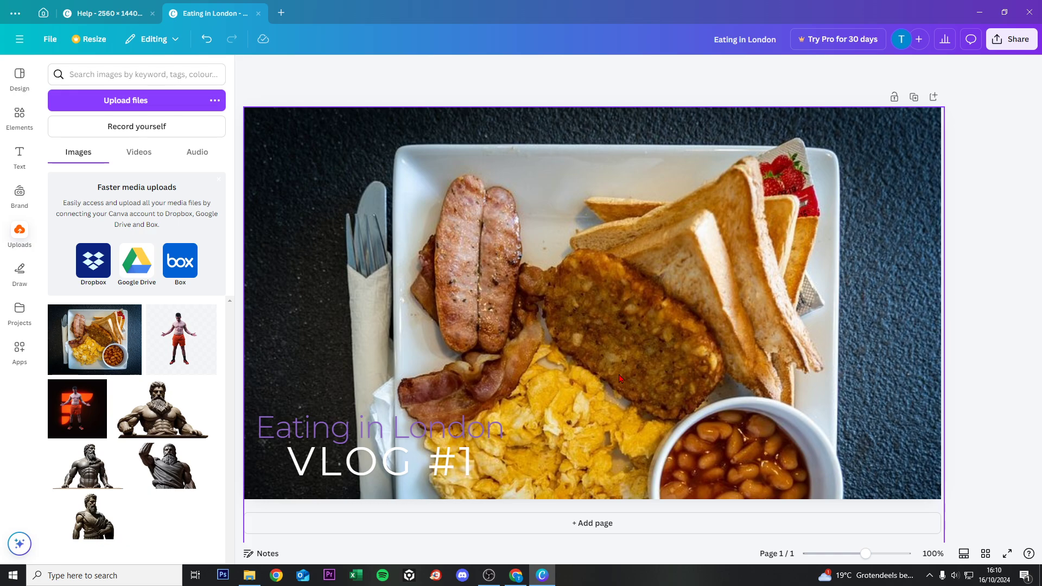
left_click(440, 432)
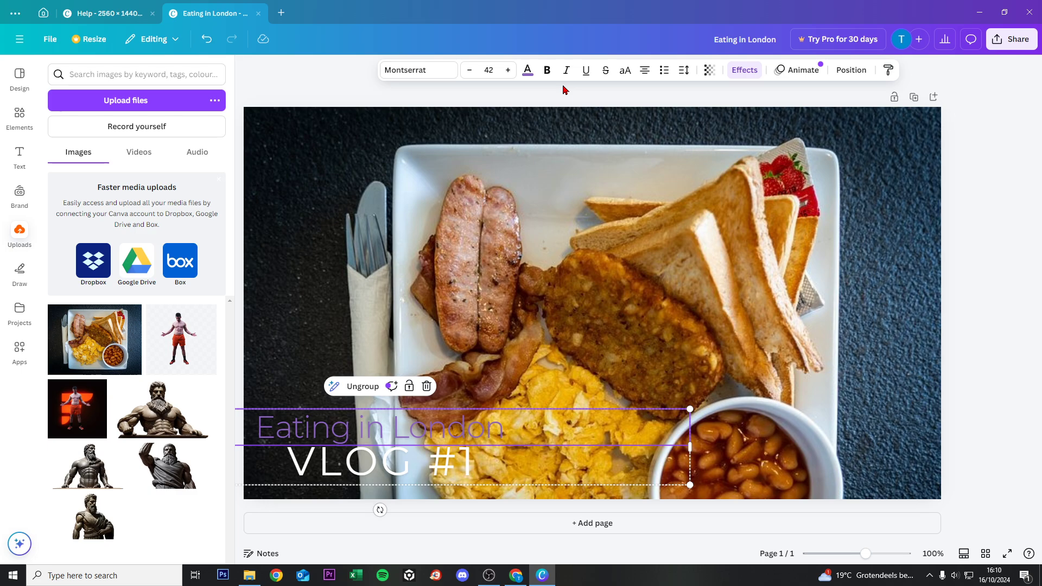
left_click(547, 71)
left_click(547, 71)
left_click(432, 473)
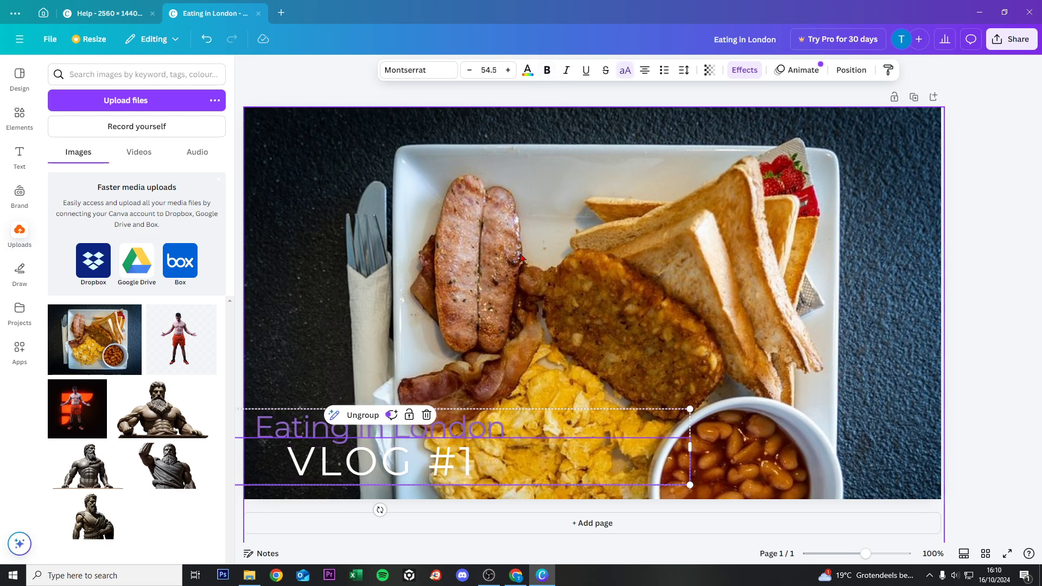
left_click(547, 70)
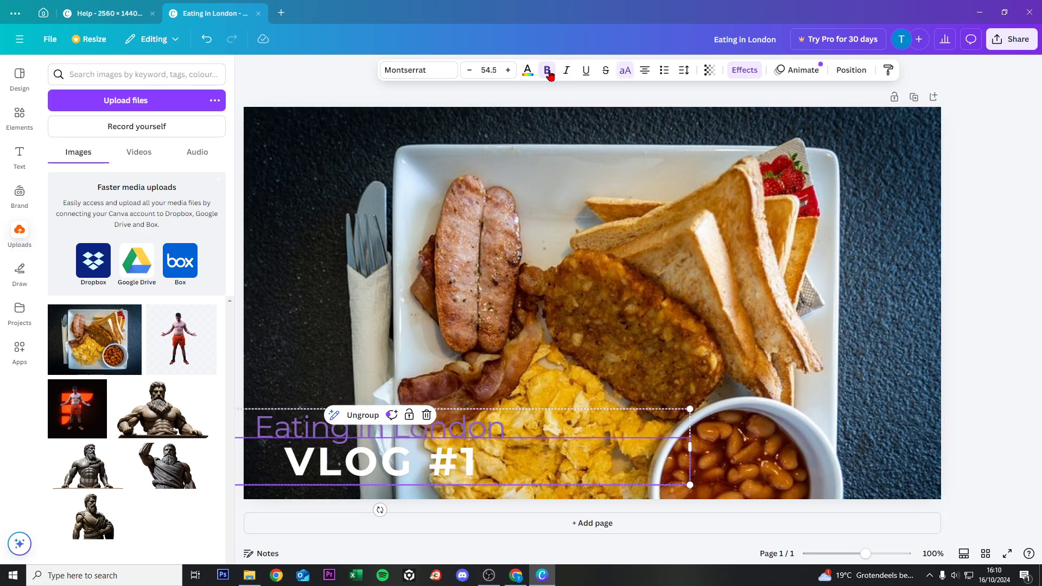
left_click(309, 306)
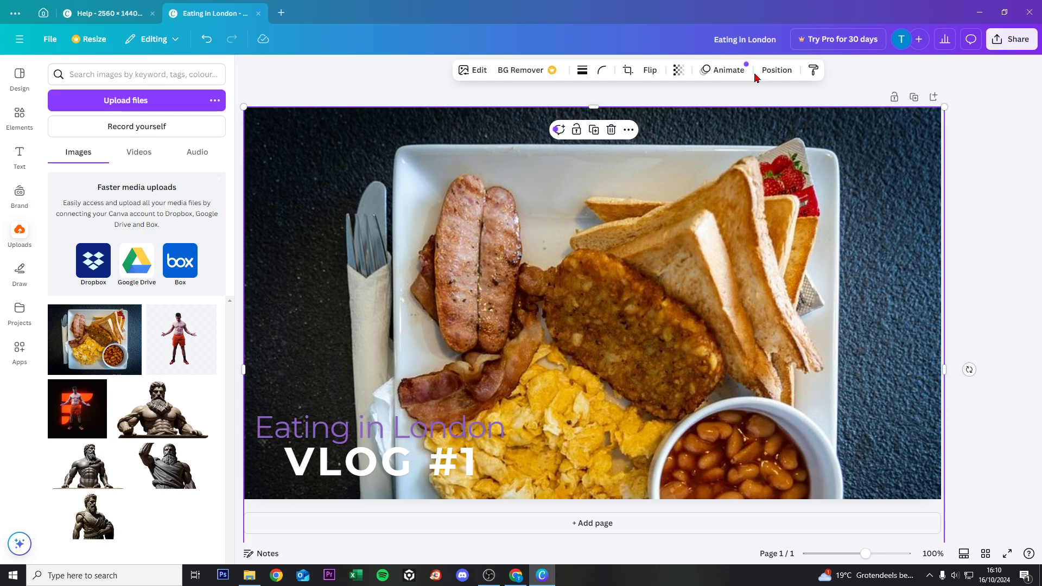
Download the design as a PNG file and save it to the Desktop as 'Eating in London'.
left_click(1025, 44)
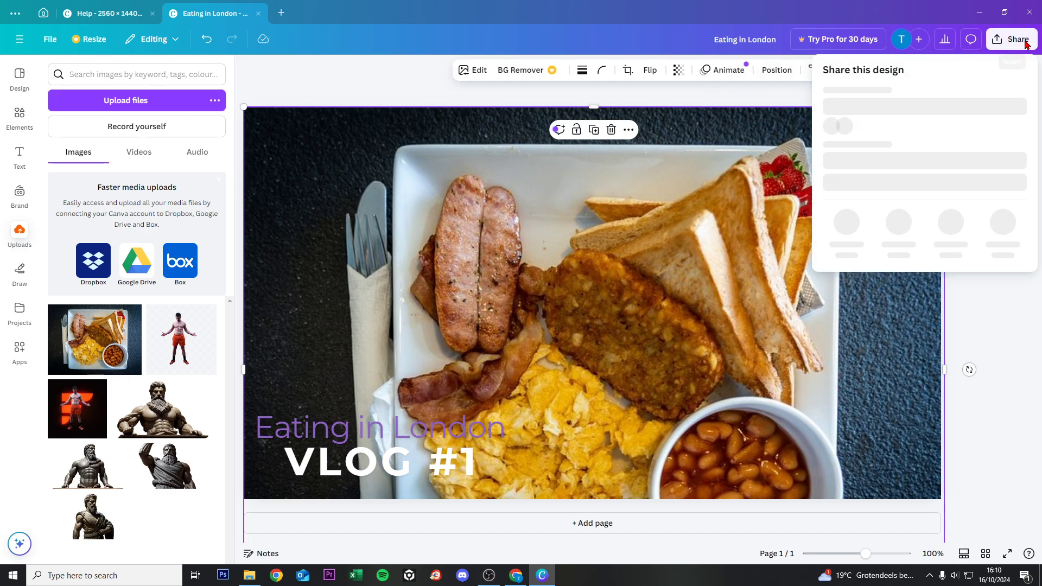
left_click(858, 257)
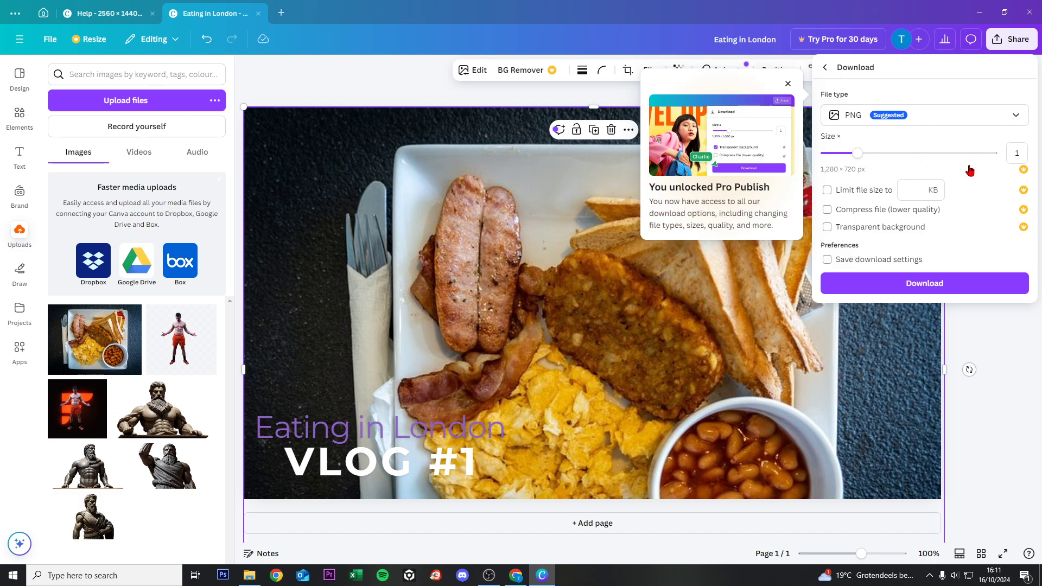
left_click(899, 116)
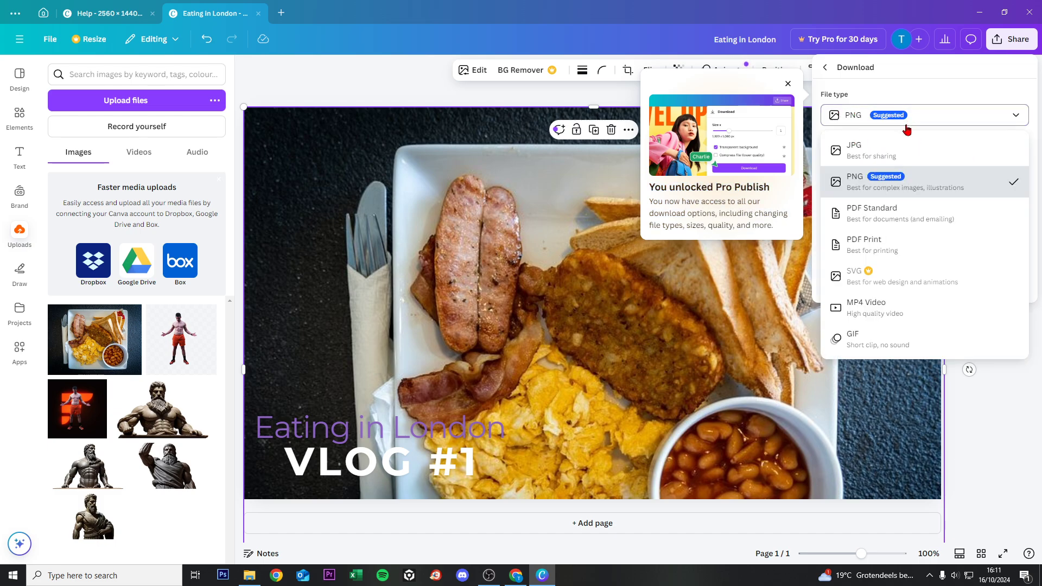
left_click(888, 187)
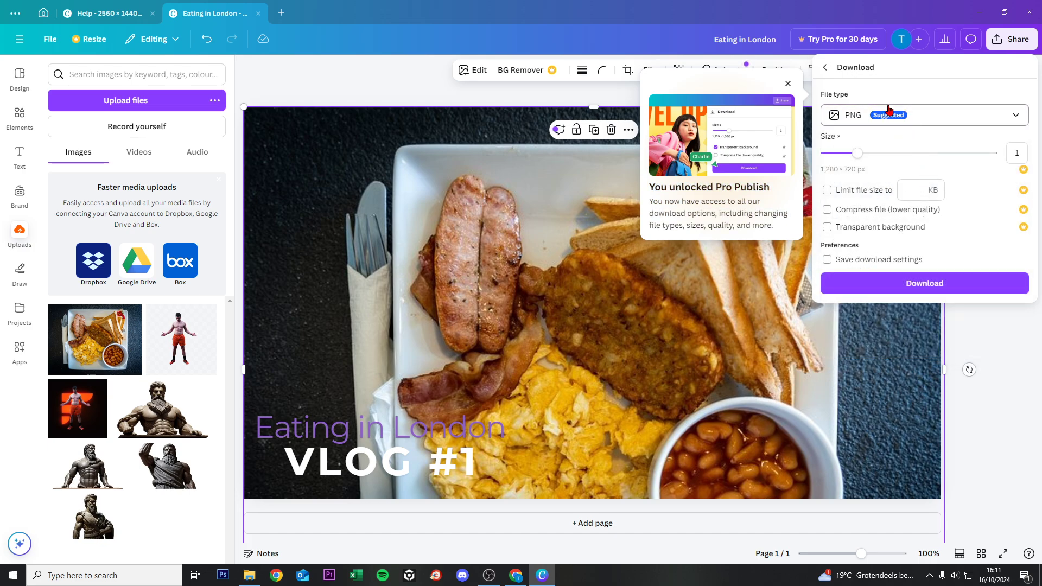
left_click(926, 283)
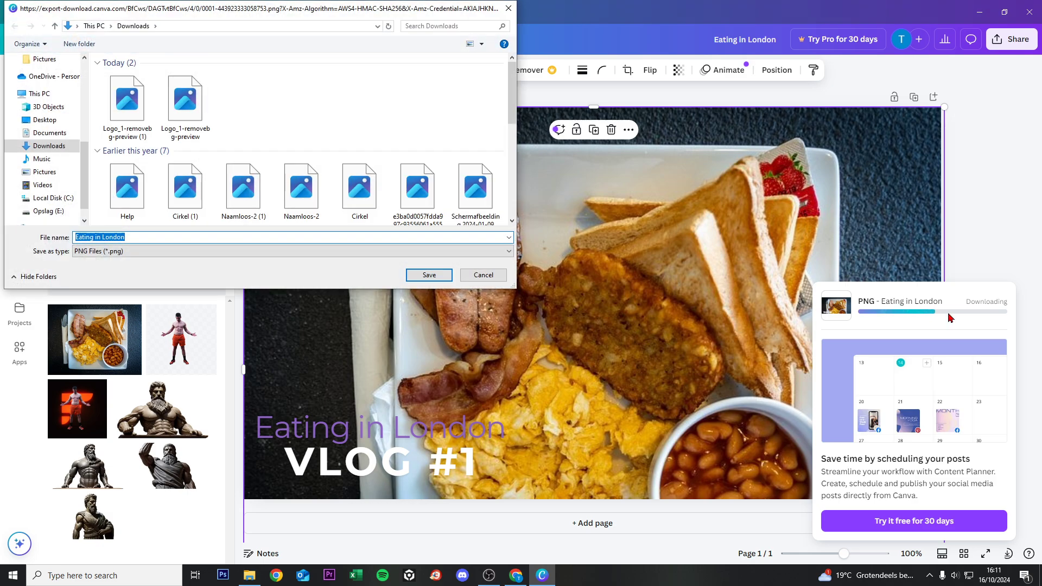
scroll(37, 190, "down", 1)
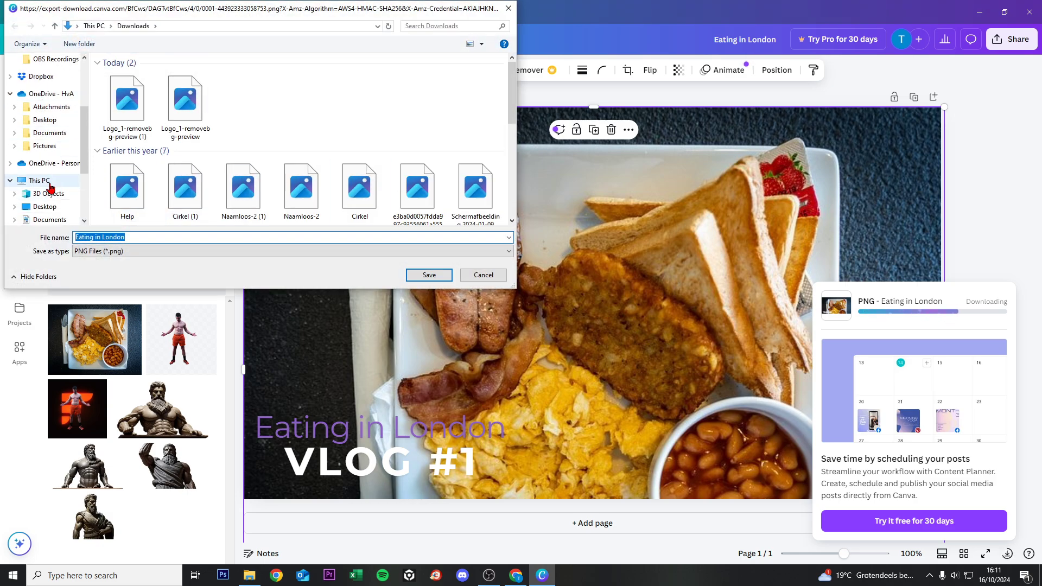
scroll(54, 116, "up", 3)
left_click(44, 81)
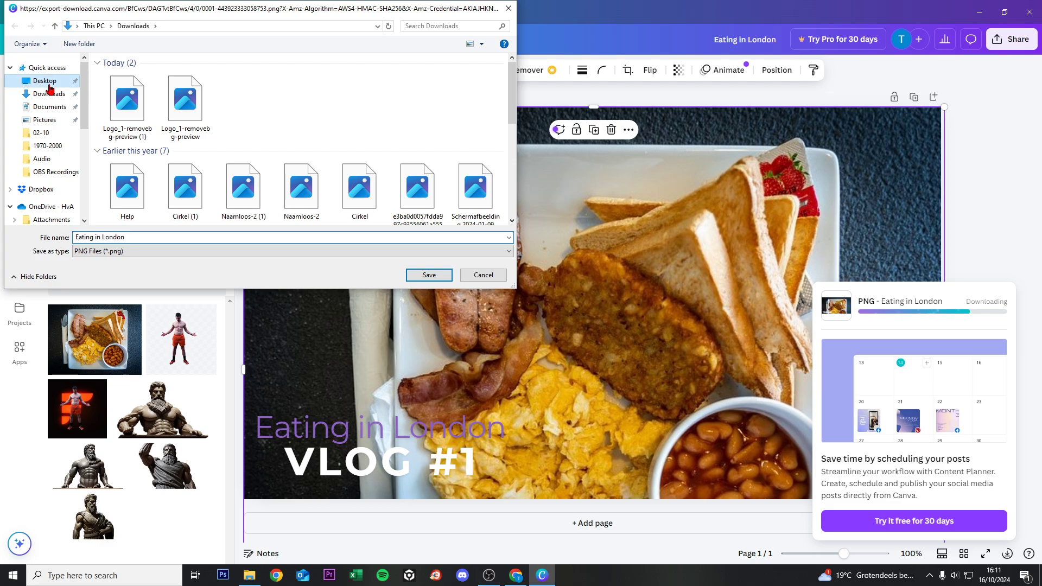
left_click(429, 275)
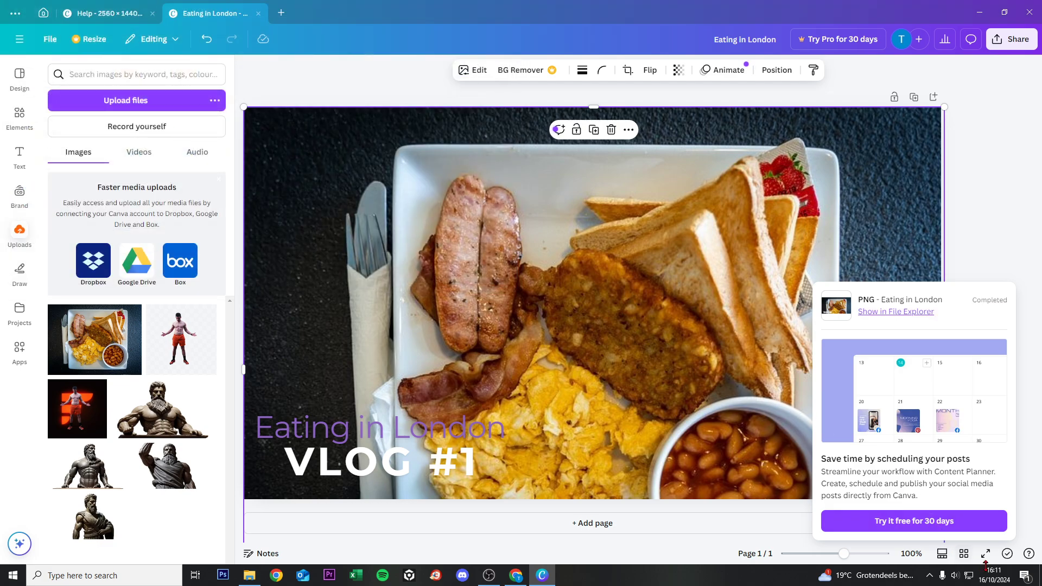
Minimise the browser to reveal the Windows desktop and its icons.
key("super+d")
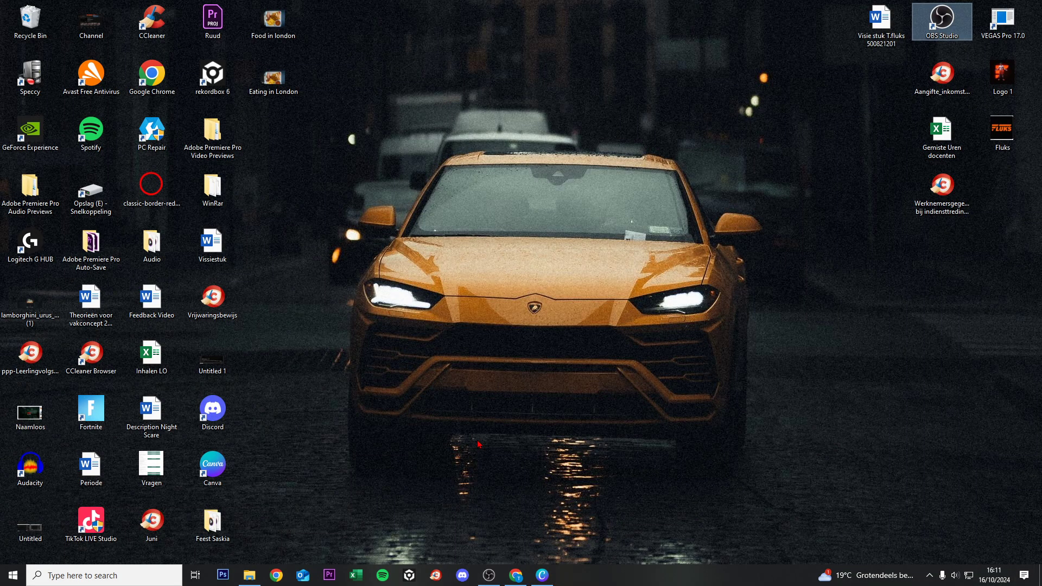